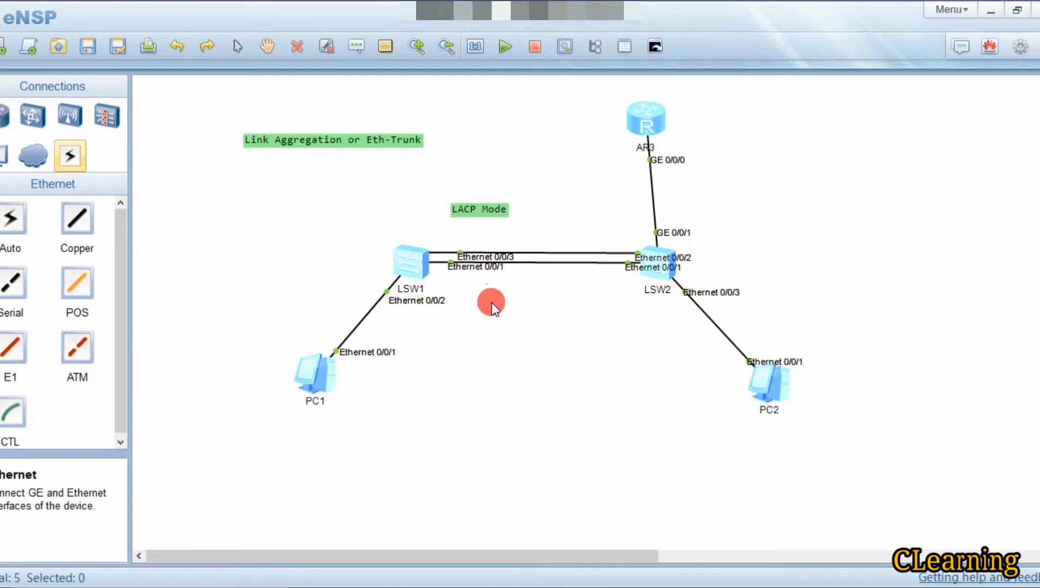
- Open LSW1's console and enter system view with sys
double_click(419, 254)
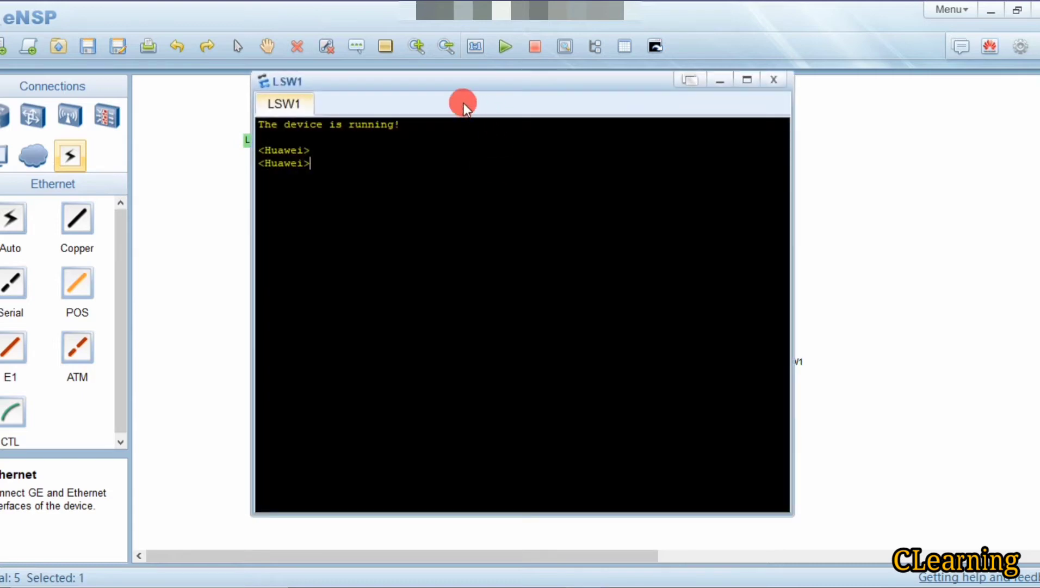
left_click_drag(463, 103, 780, 76)
left_click(795, 214)
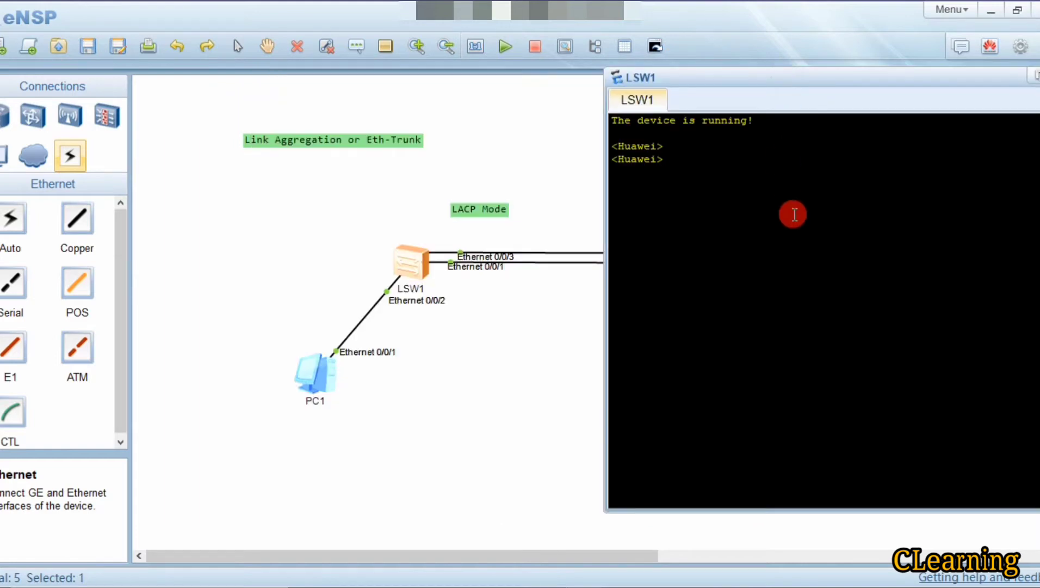
type("sys")
key("Return")
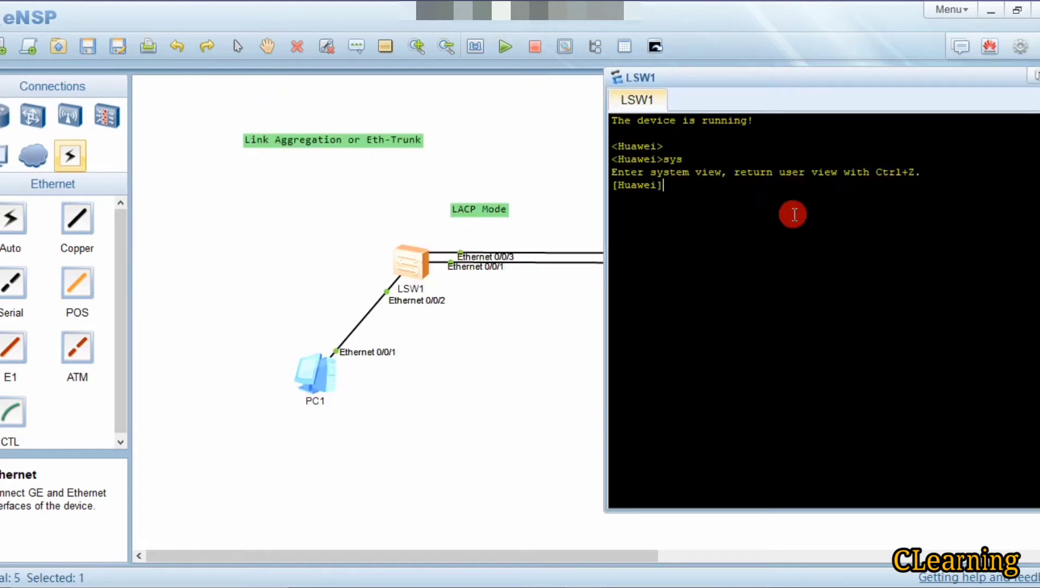
- Create and enter interface Eth-Trunk 1, noting the valid 0-63 trunk number range
type("int")
key("Tab")
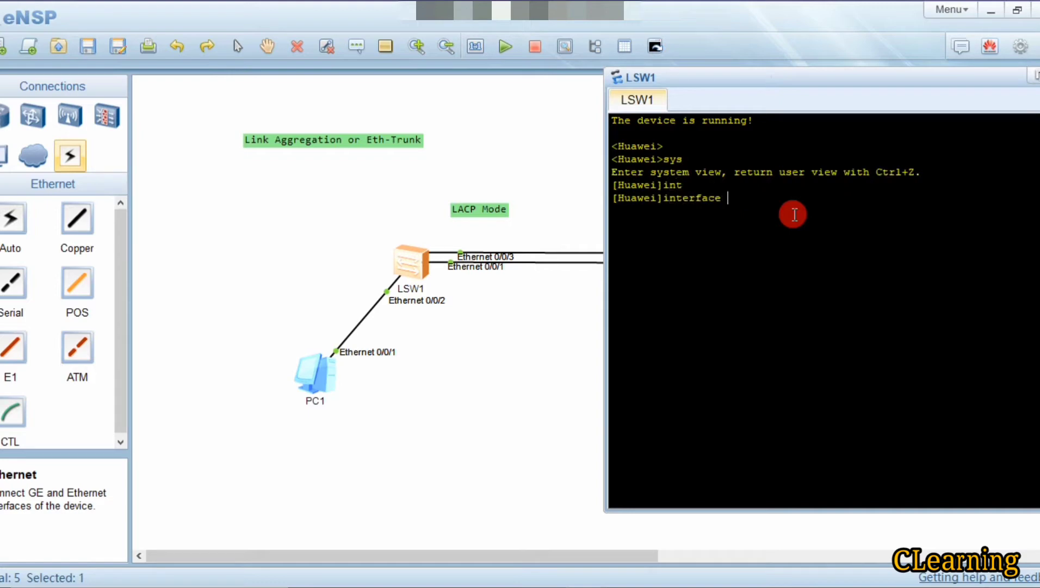
type("eth-tr")
key("Tab")
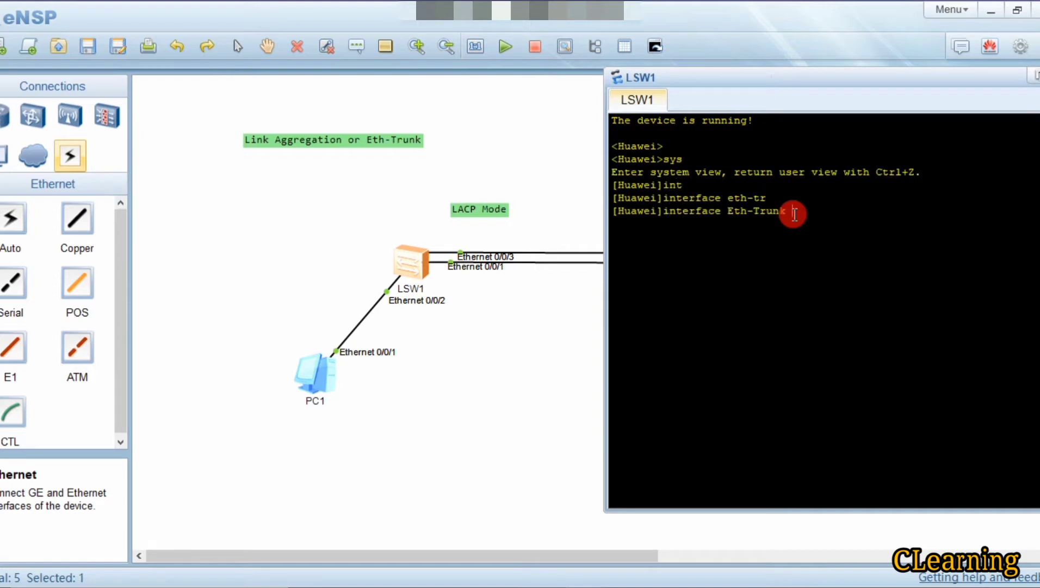
key("question")
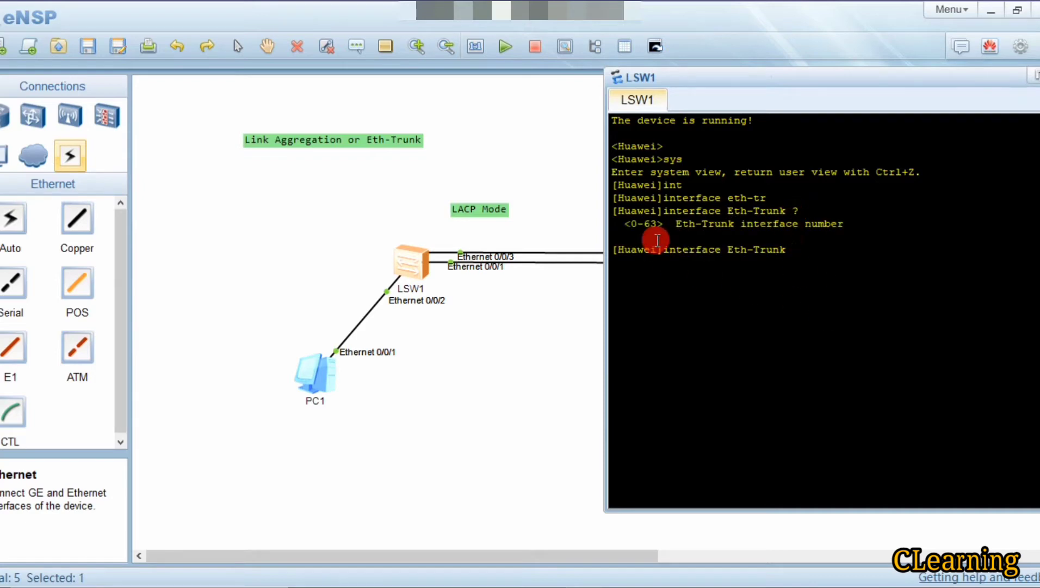
type("1")
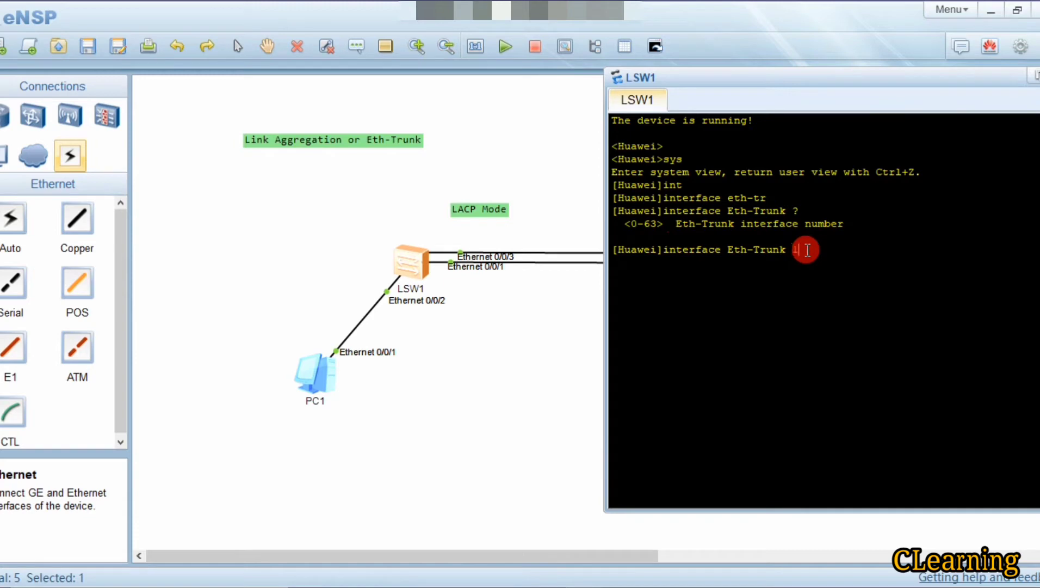
key("Return")
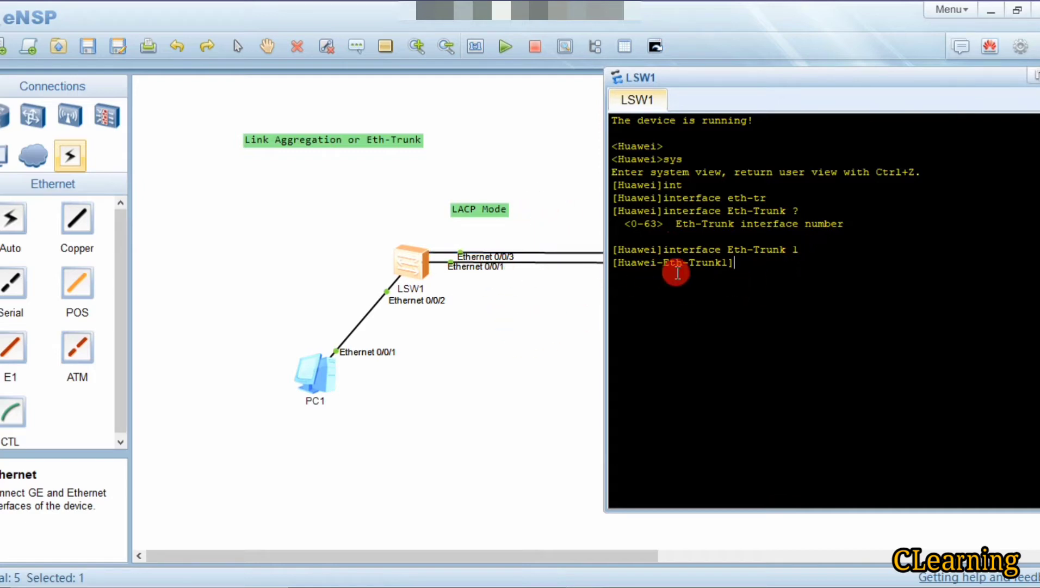
left_click_drag(665, 223, 625, 223)
left_click(456, 268)
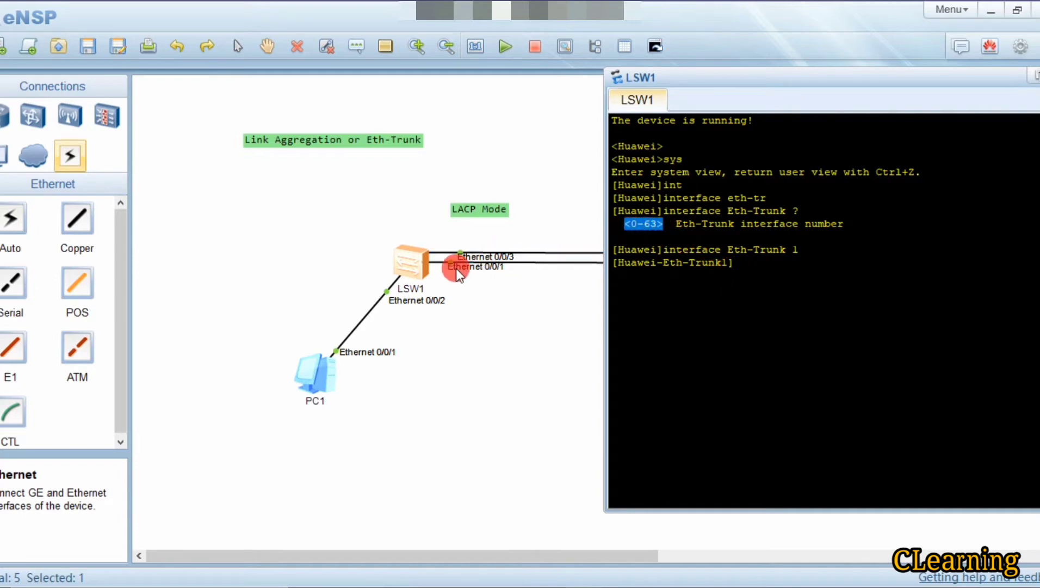
left_click(593, 303)
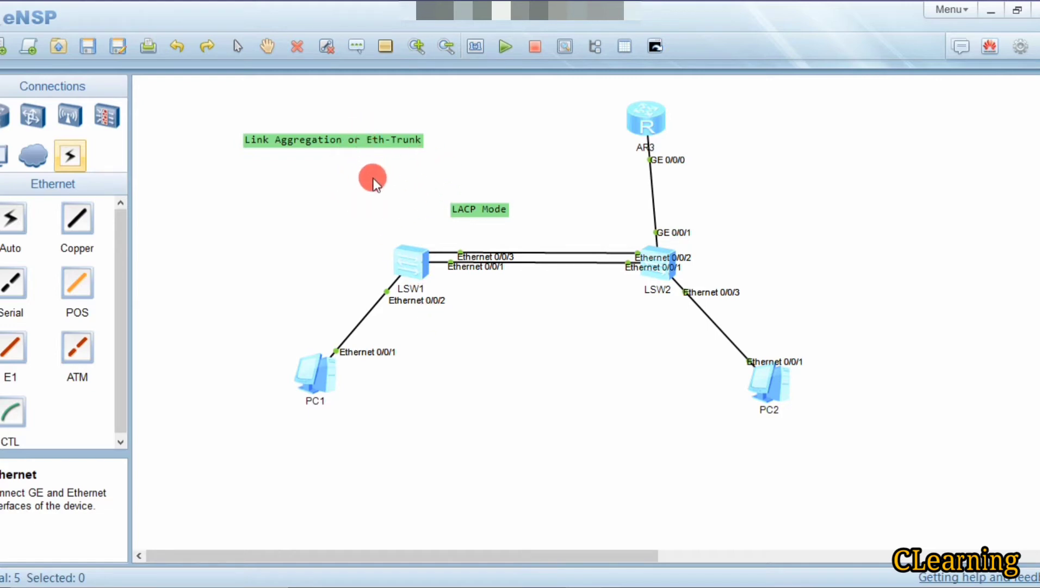
- Set LSW1's Eth-Trunk 1 to mode lacp-static
double_click(415, 261)
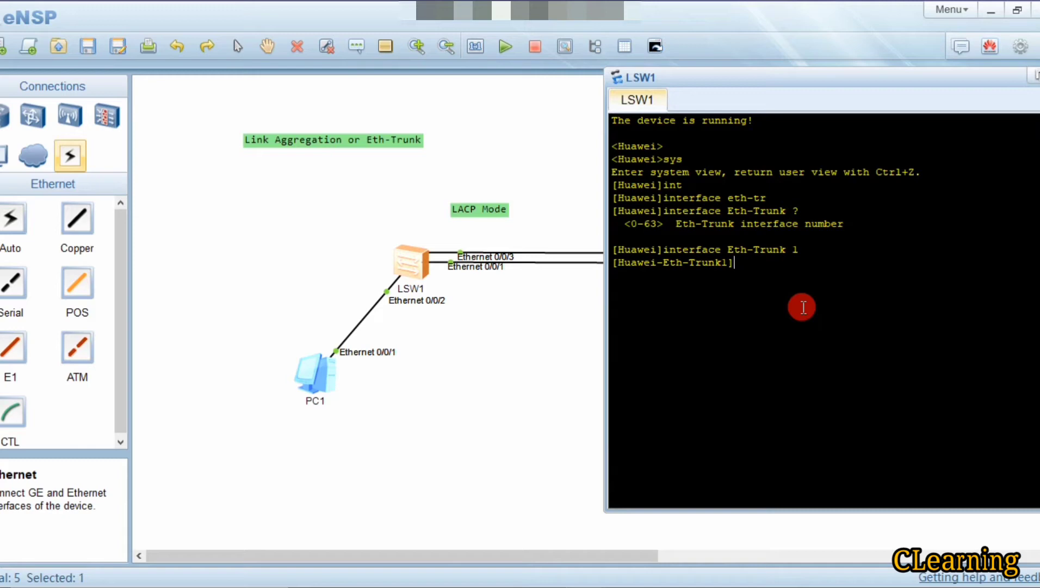
type("mo")
key("Tab")
type("L")
key("Tab")
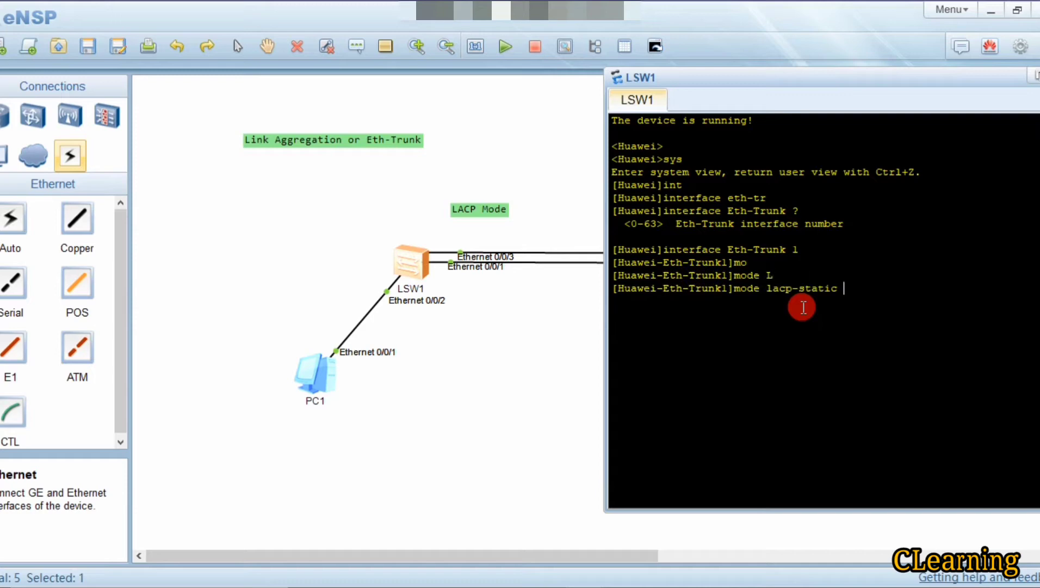
key("Return")
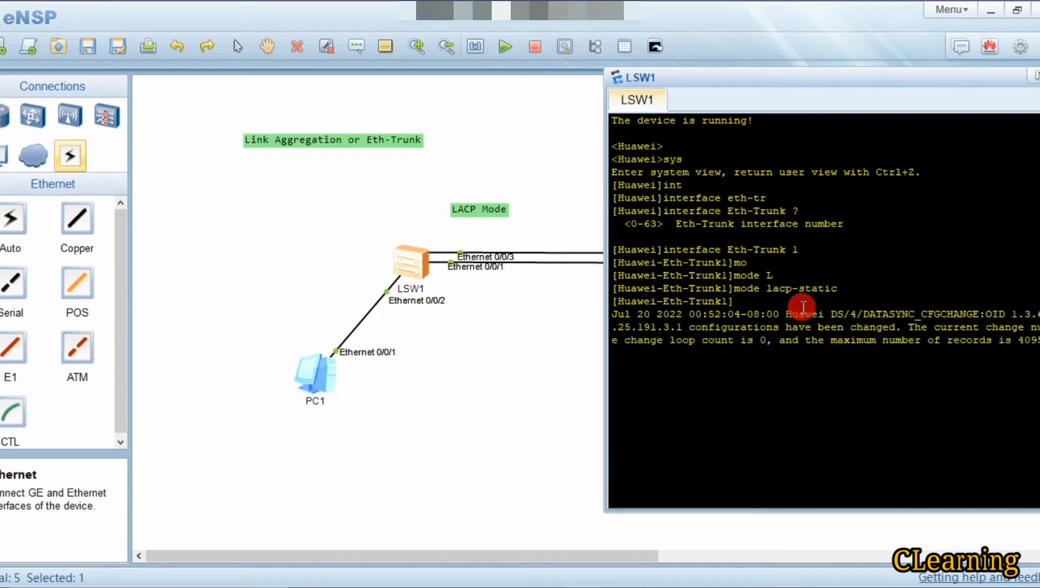
key("Return")
key("Return")
key("Return")
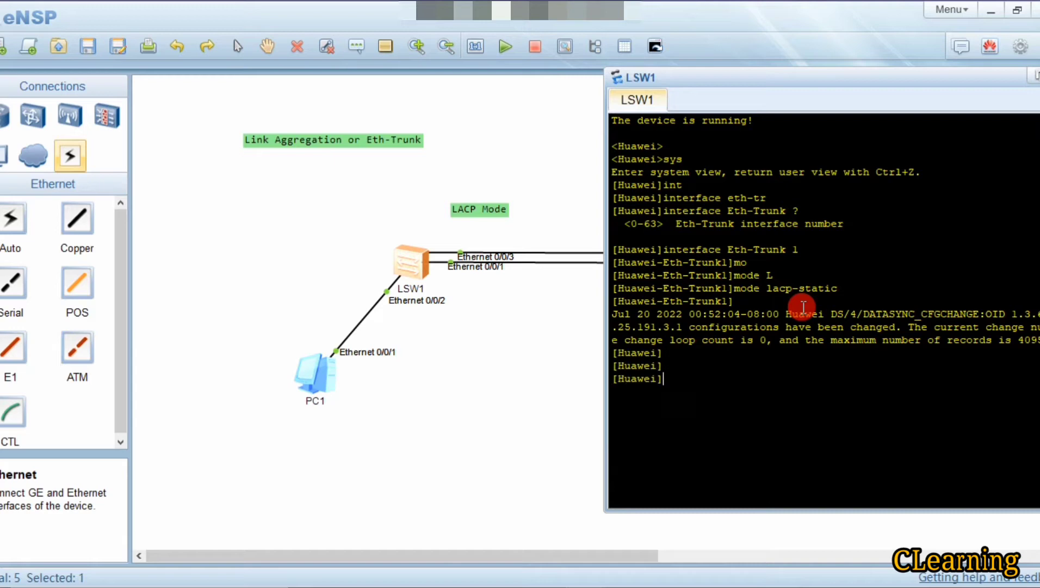
- Add LSW1's Ethernet0/0/3 to Eth-Trunk 1
type("INT")
key("Tab")
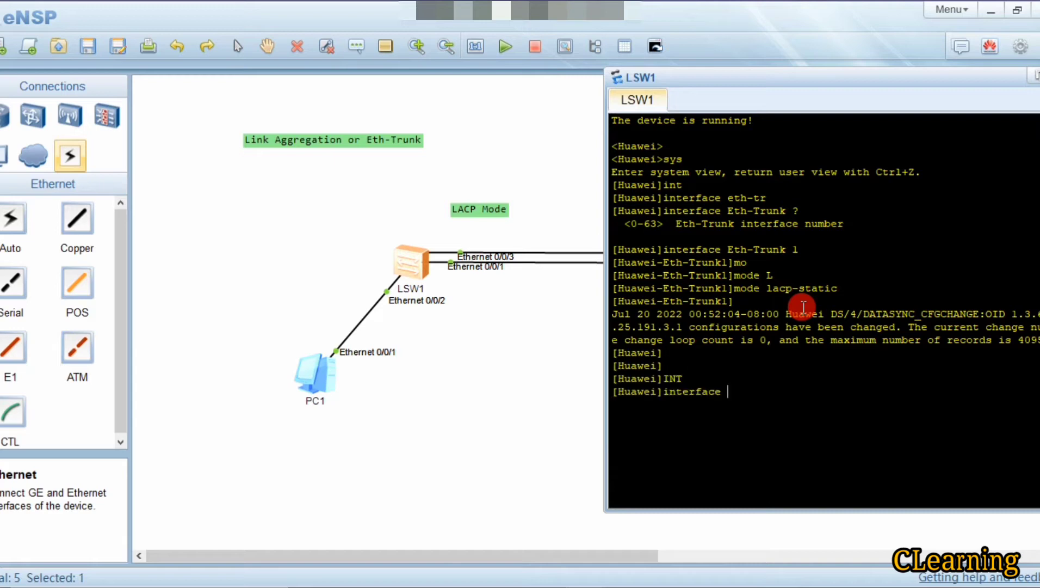
type("G")
key("Tab")
key("BackSpace")
key("BackSpace")
key("BackSpace")
key("BackSpace")
key("BackSpace")
key("BackSpace")
key("BackSpace")
key("BackSpace")
key("BackSpace")
key("BackSpace")
key("BackSpace")
key("BackSpace")
key("BackSpace")
key("BackSpace")
key("BackSpace")
key("BackSpace")
key("BackSpace")
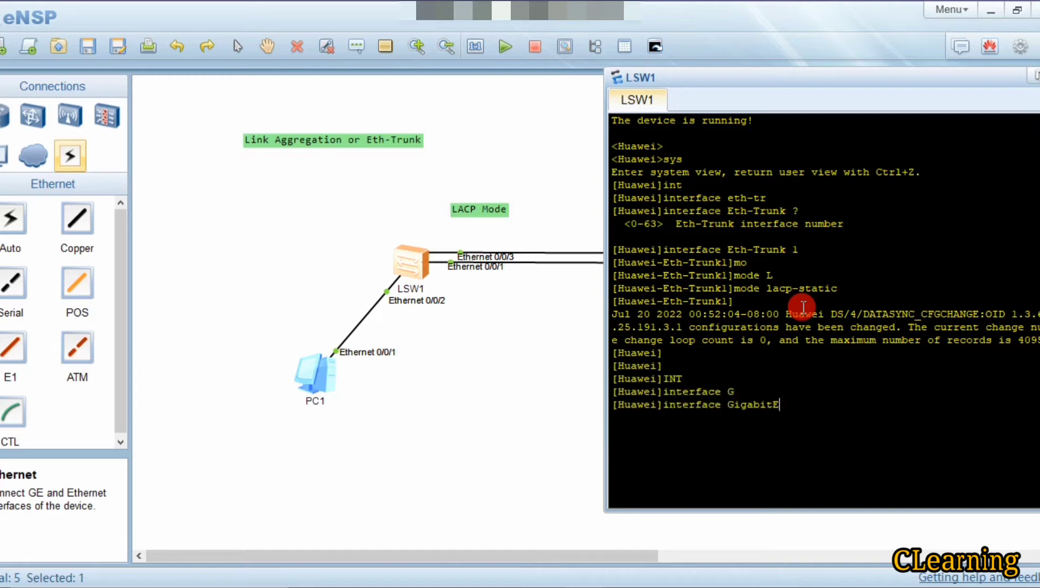
key("Tab")
type("ETH")
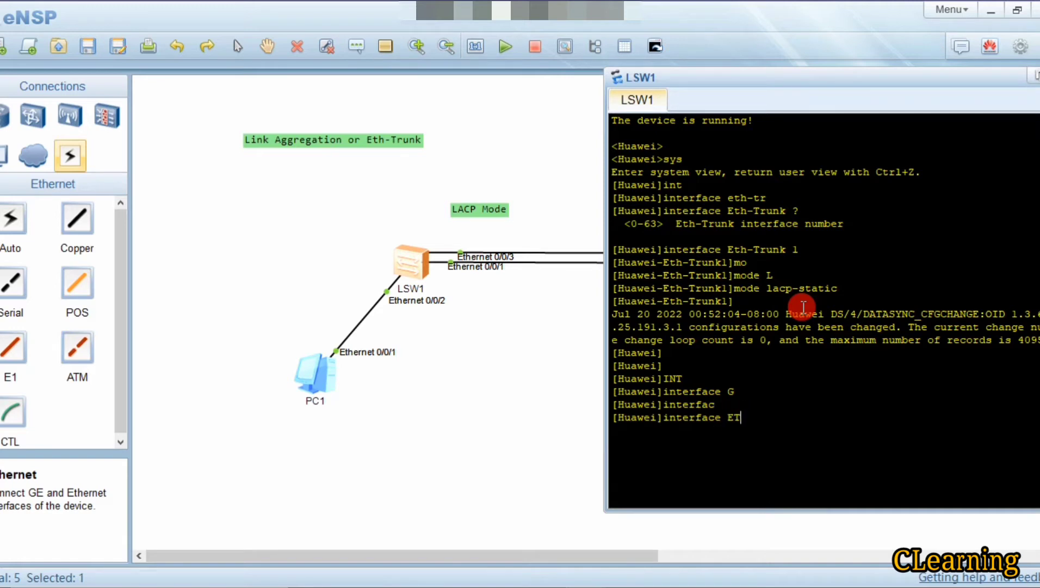
key("Tab")
type("0/0/3")
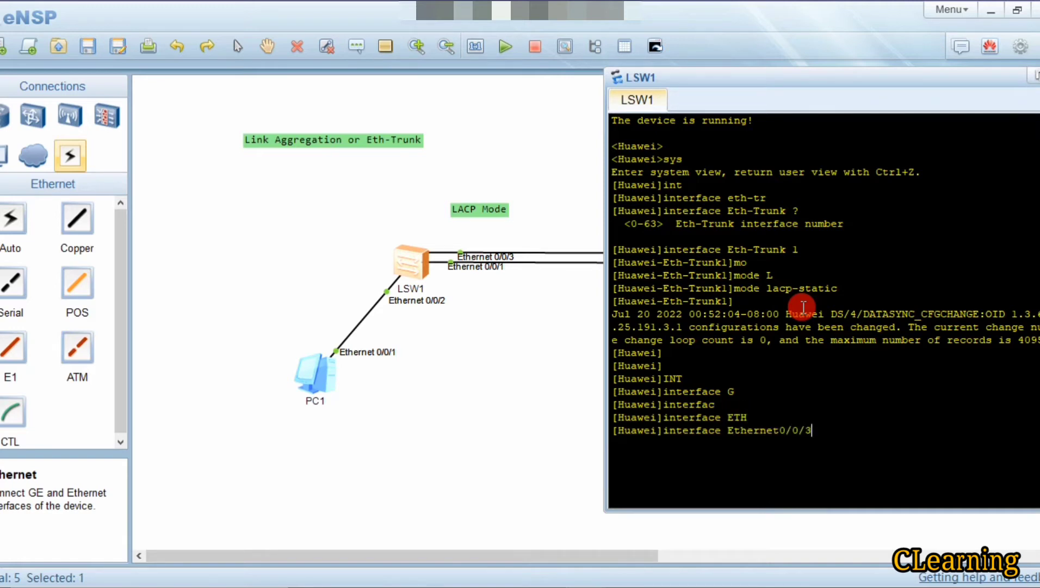
key("Return")
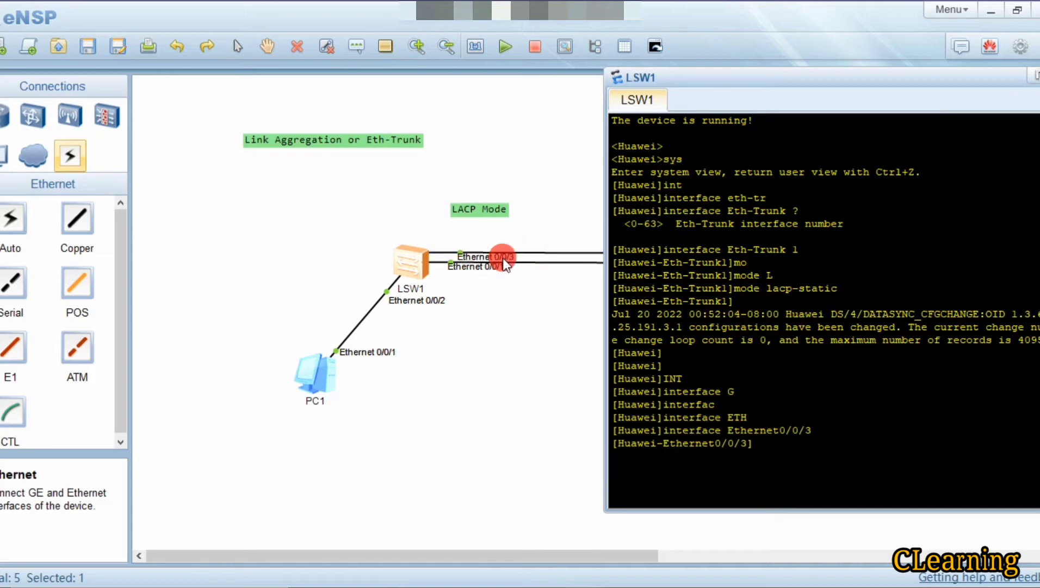
type("ETH")
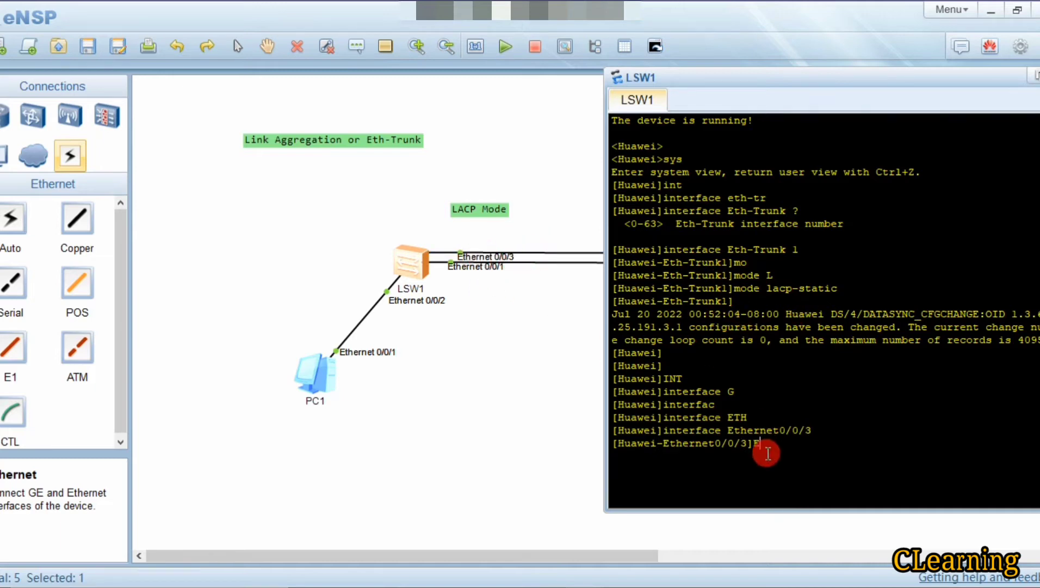
key("Tab")
type("1")
key("Return")
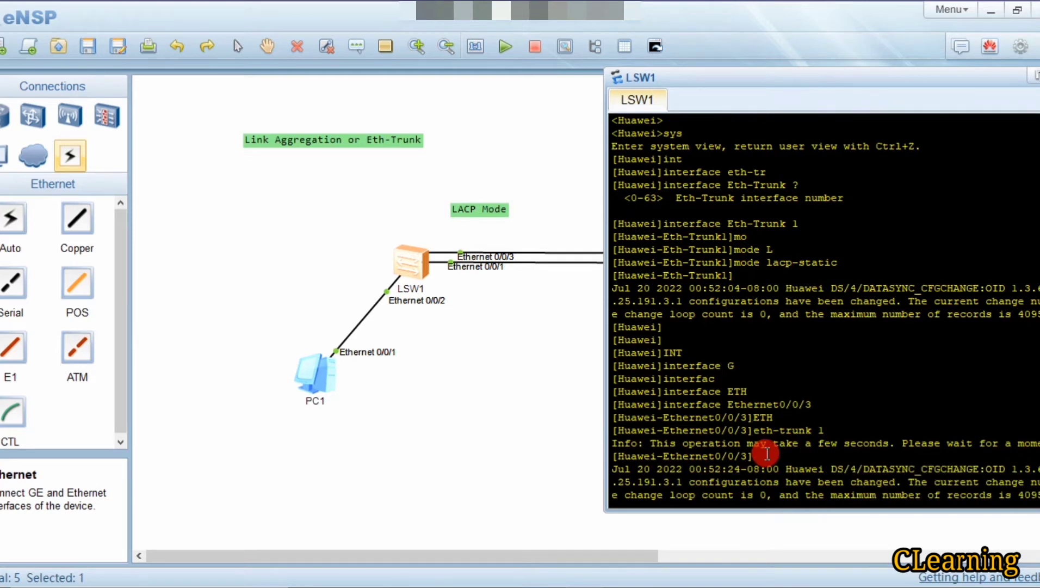
- Add LSW1's Ethernet0/0/1 to Eth-Trunk 1 as well
key("Return")
type("interface Ethernet0/0/3")
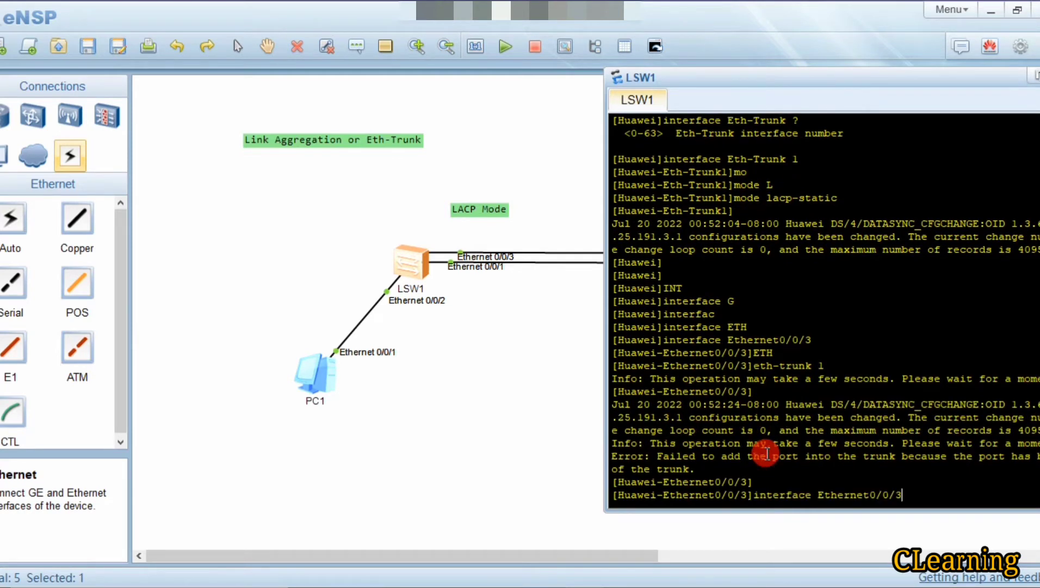
key("BackSpace")
type("1")
key("Return")
key("Up")
key("Up")
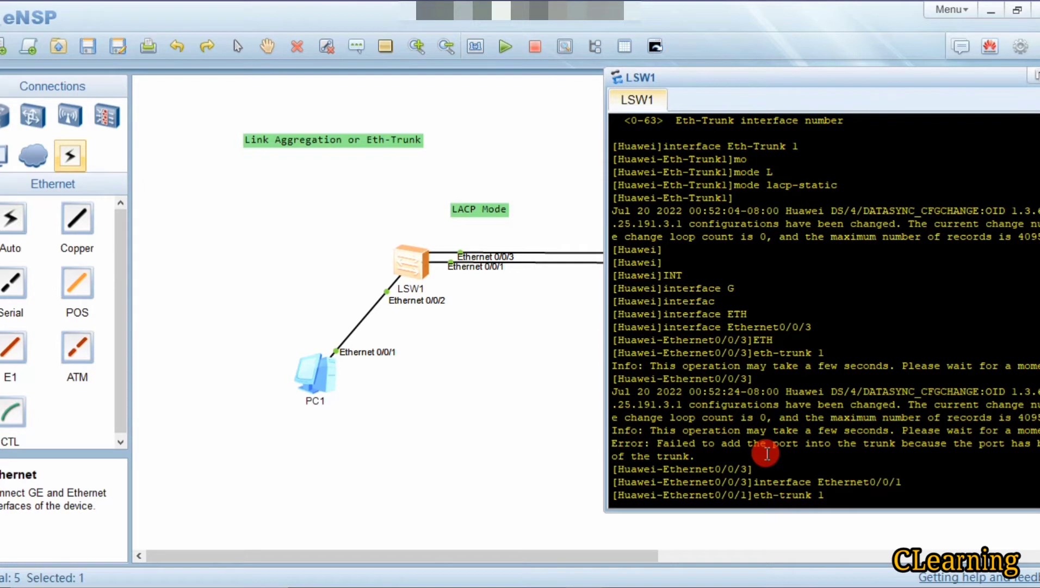
key("Return")
key("Return")
key("Return")
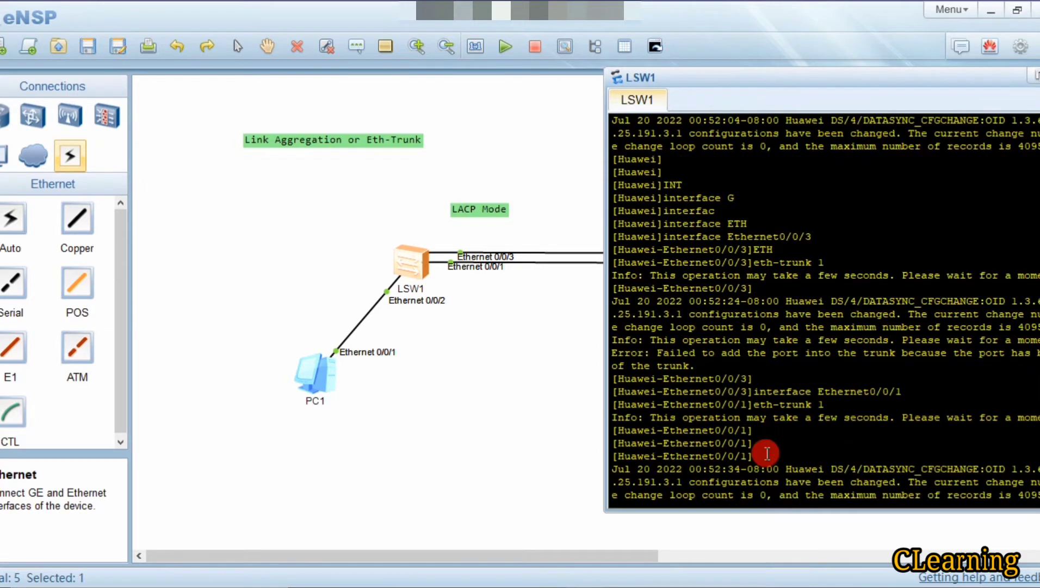
key("Return")
key("Return")
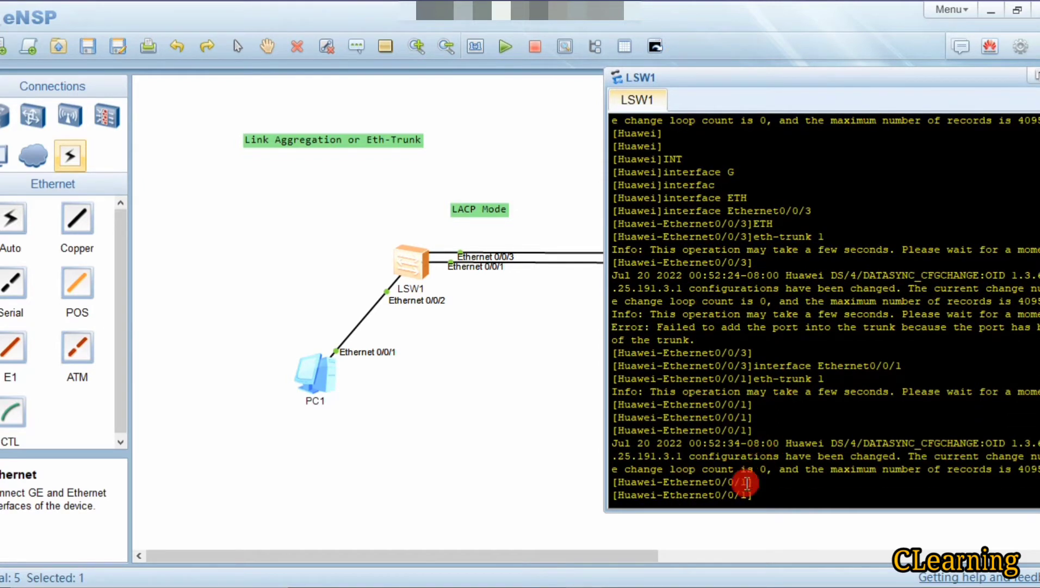
- Open LSW2's console and enter system view
left_click(602, 459)
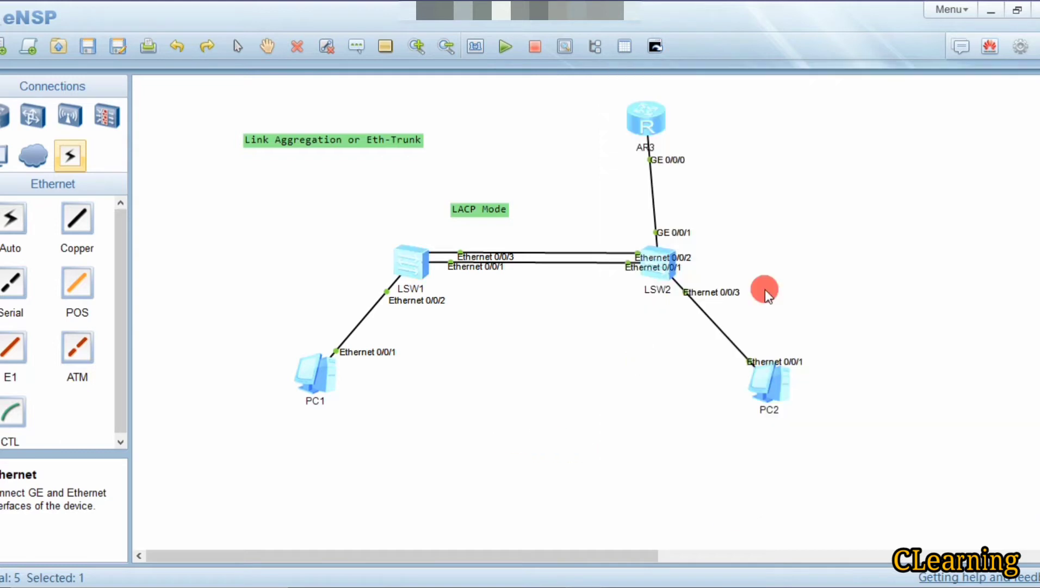
double_click(664, 272)
left_click_drag(701, 79, 755, 82)
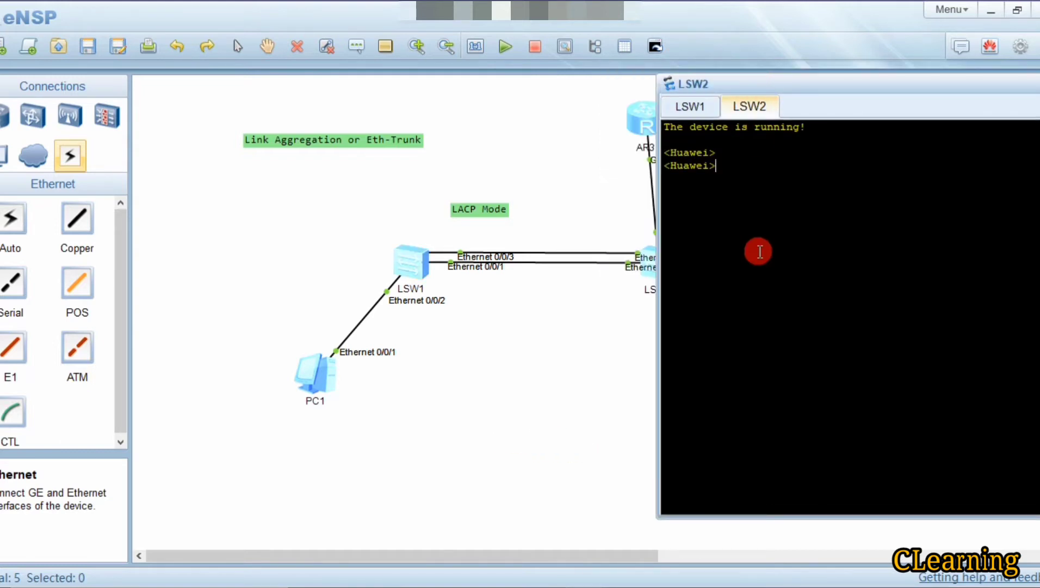
type("SYS")
key("Return")
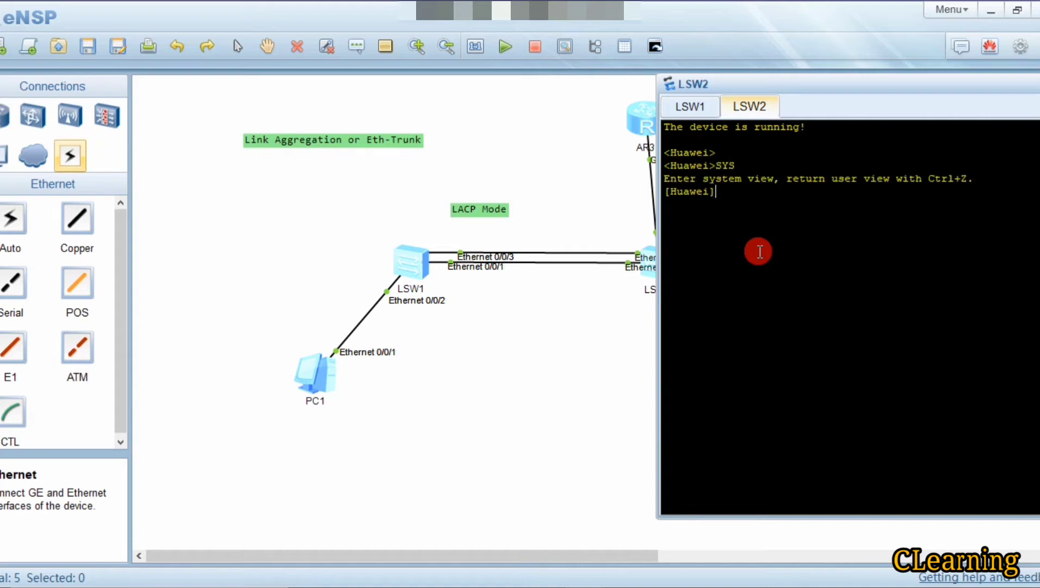
key("Return")
- Create and enter interface Eth-Trunk 1 on LSW2
type("int")
key("Tab")
type("e E")
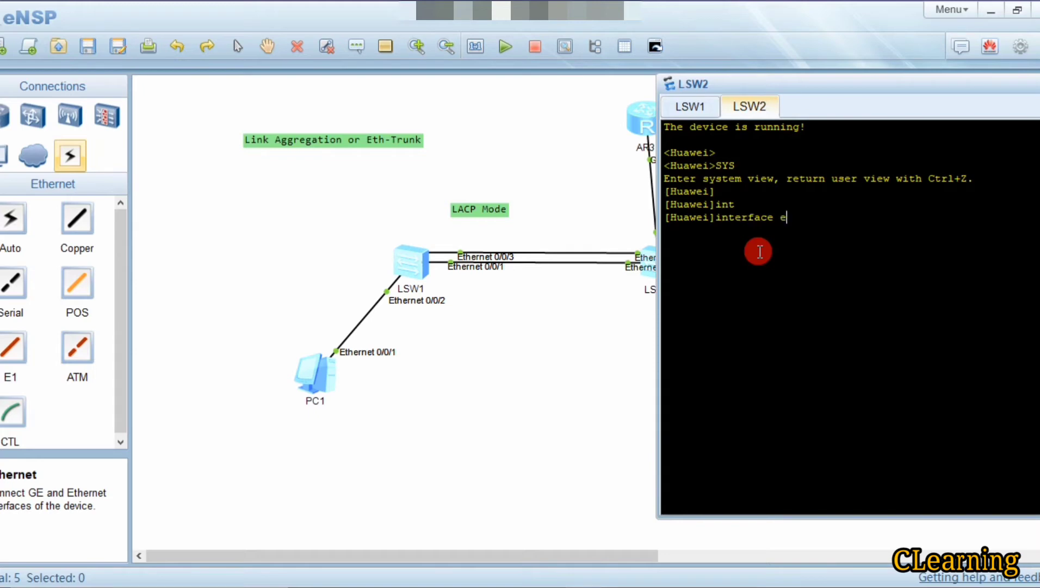
type("th")
key("Tab")
key("BackSpace")
key("BackSpace")
key("BackSpace")
key("BackSpace")
key("BackSpace")
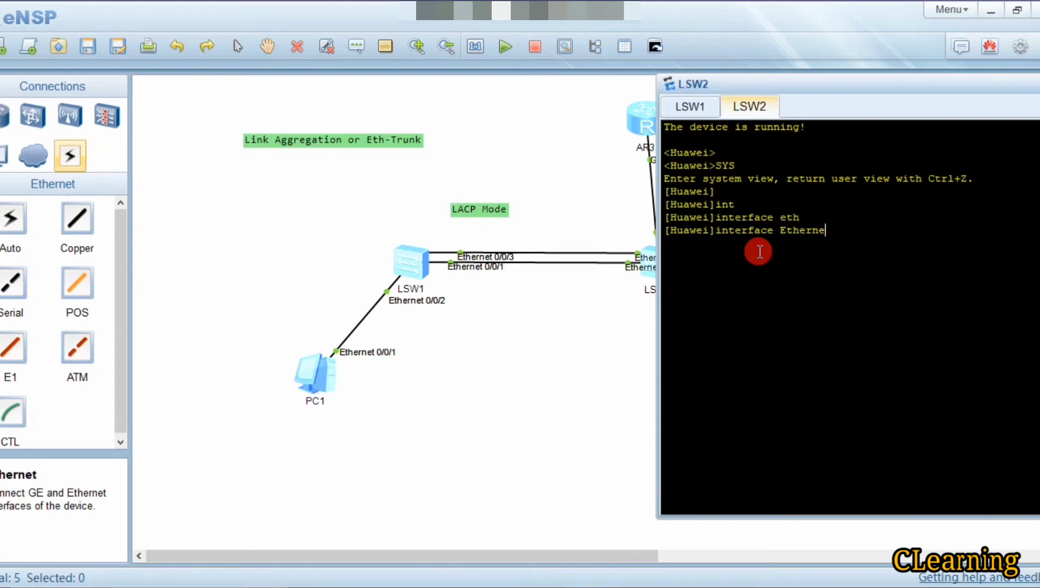
type("-trl")
key("BackSpace")
key("Tab")
type("1")
key("Return")
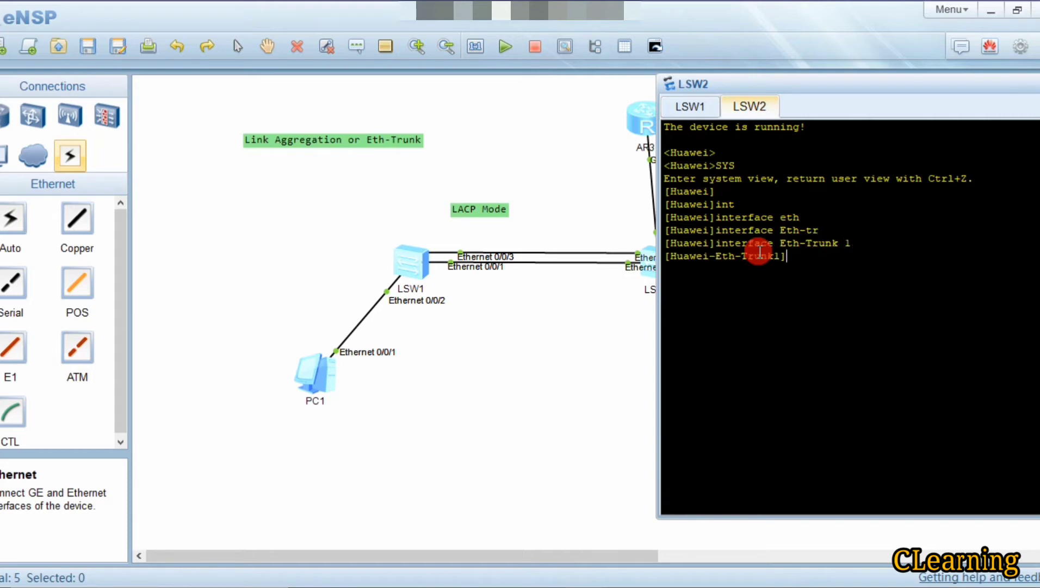
- Set LSW2's Eth-Trunk 1 to mode lacp-static and quit the trunk view
type("mo")
key("Tab")
type("l")
key("Tab")
key("Return")
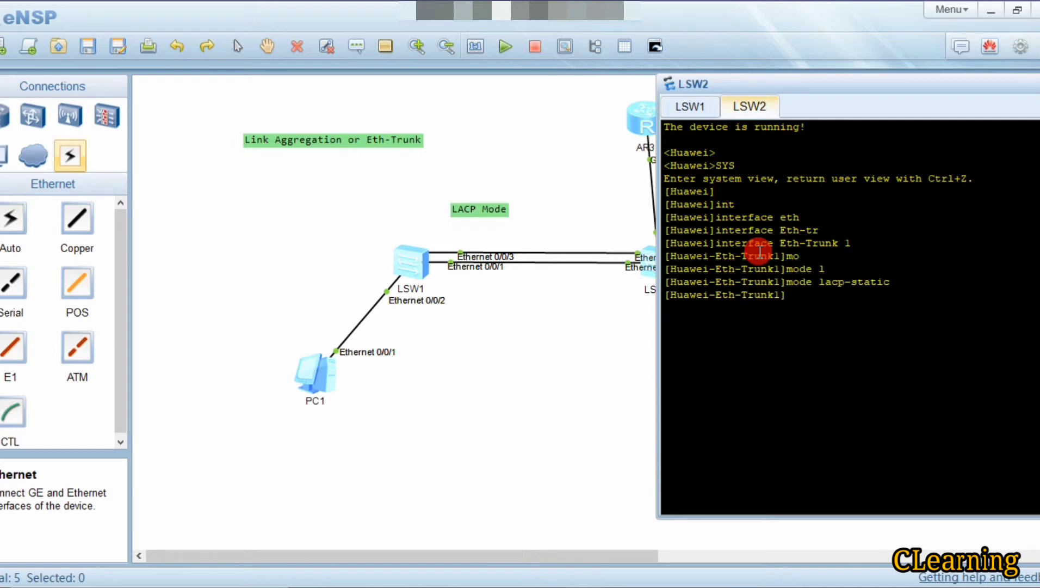
type("q")
key("Return")
key("Return")
- Add LSW2's Ethernet0/0/1 to Eth-Trunk 1
type("in")
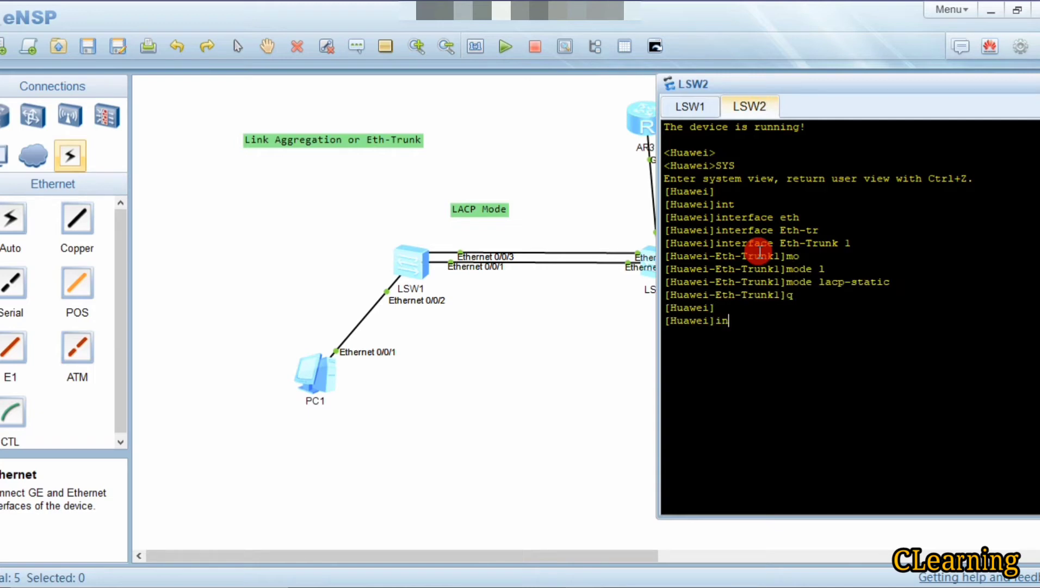
type("t")
key("Tab")
type("eth")
key("Tab")
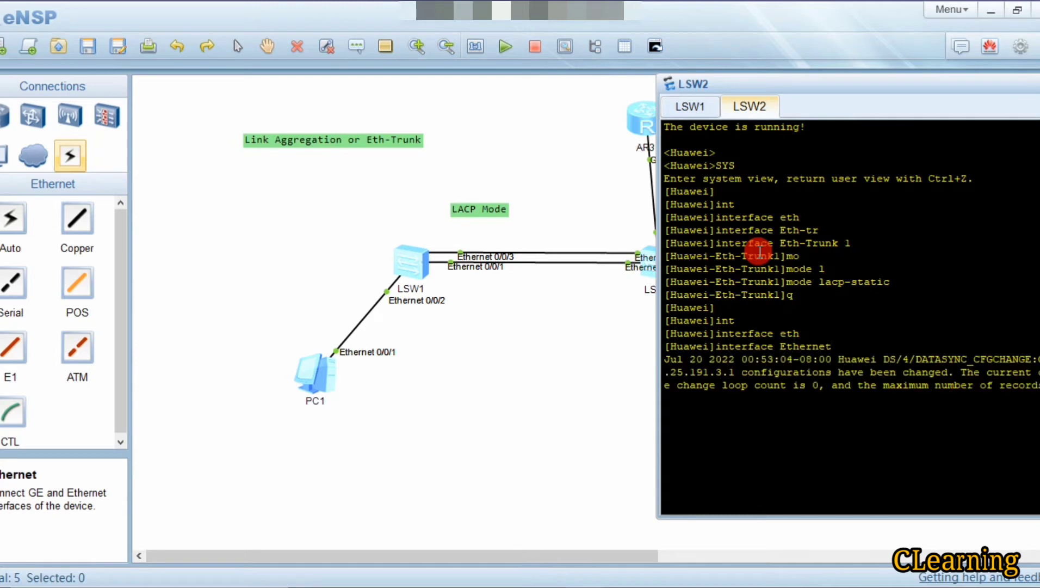
type("0/0/1")
key("Return")
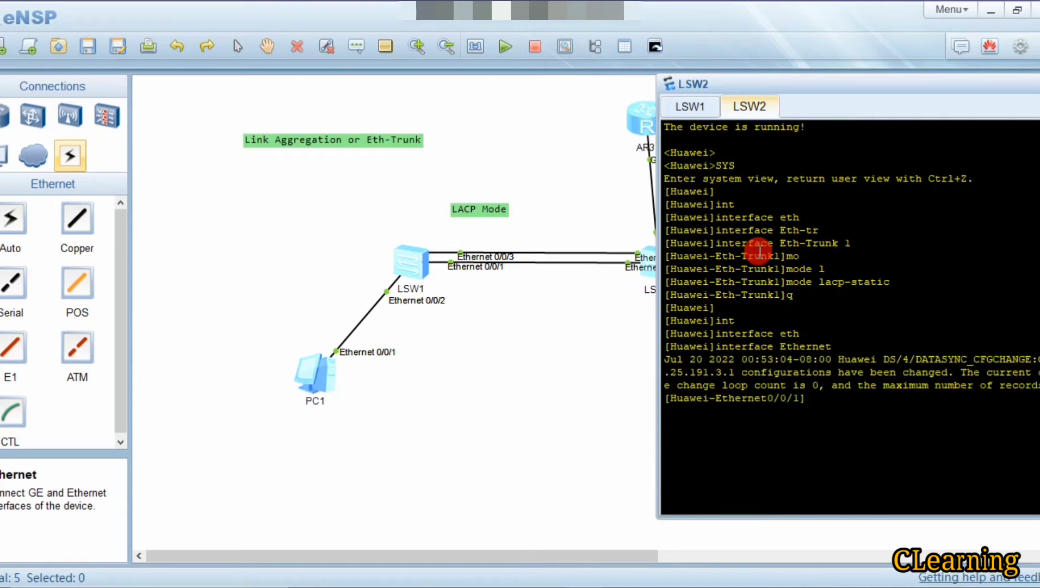
type("eth")
key("Tab")
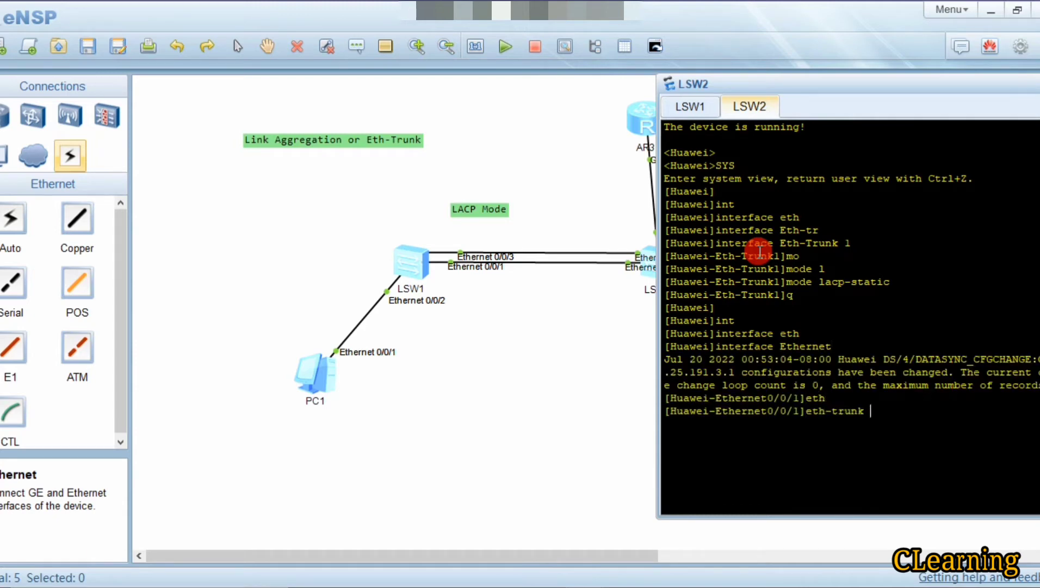
type("1")
key("Return")
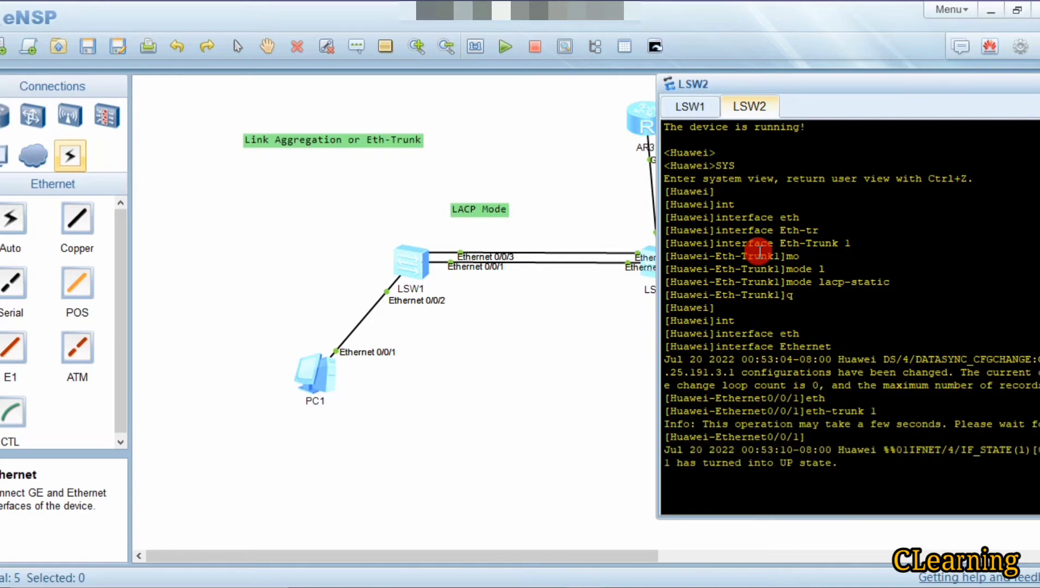
- Add LSW2's Ethernet0/0/2 to Eth-Trunk 1
left_click(599, 399)
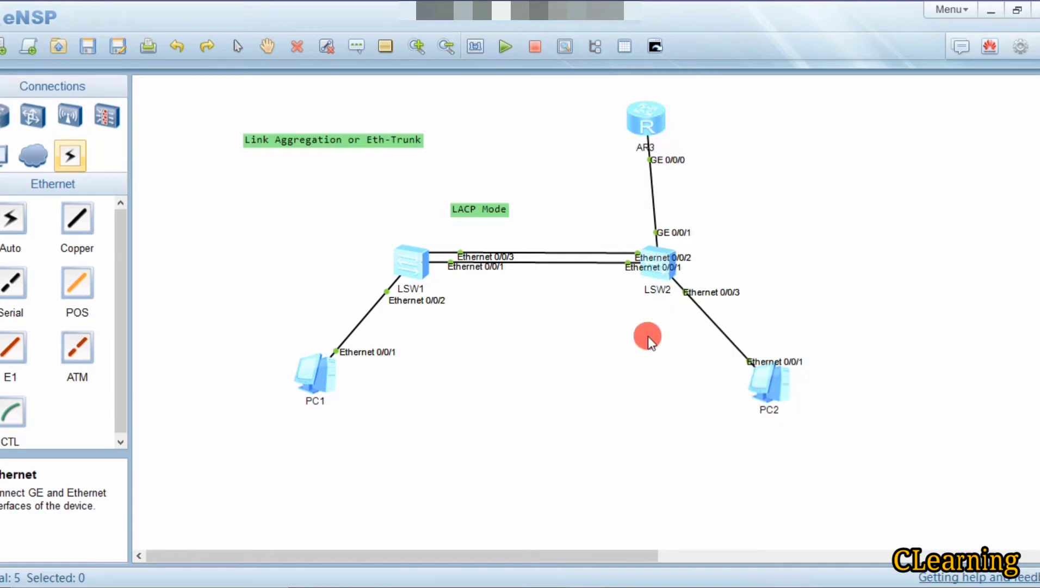
double_click(661, 250)
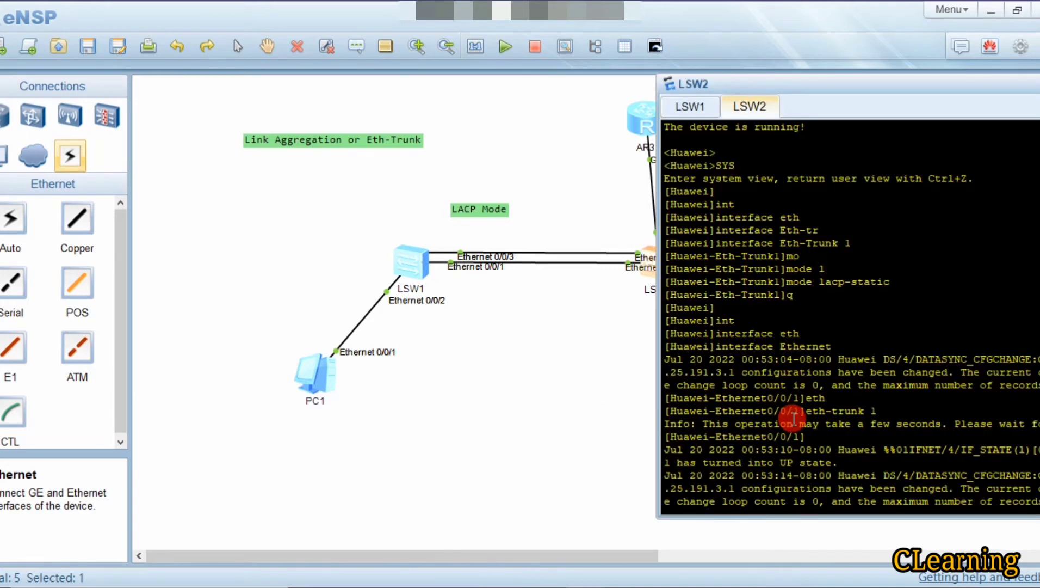
key("Return")
type("interface Ethernet0/0/")
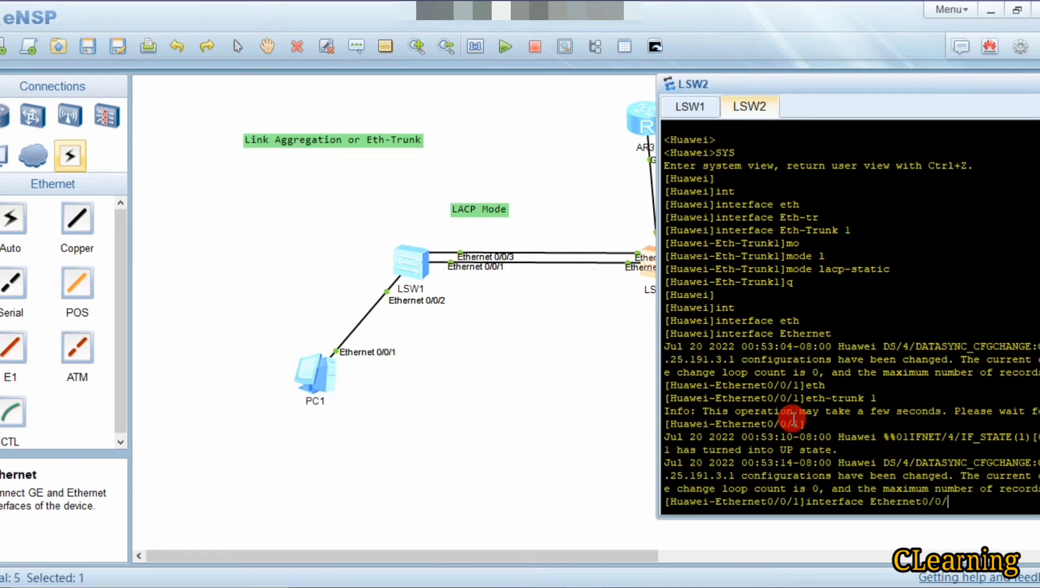
type("2")
key("Return")
key("Return")
key("Return")
key("Return")
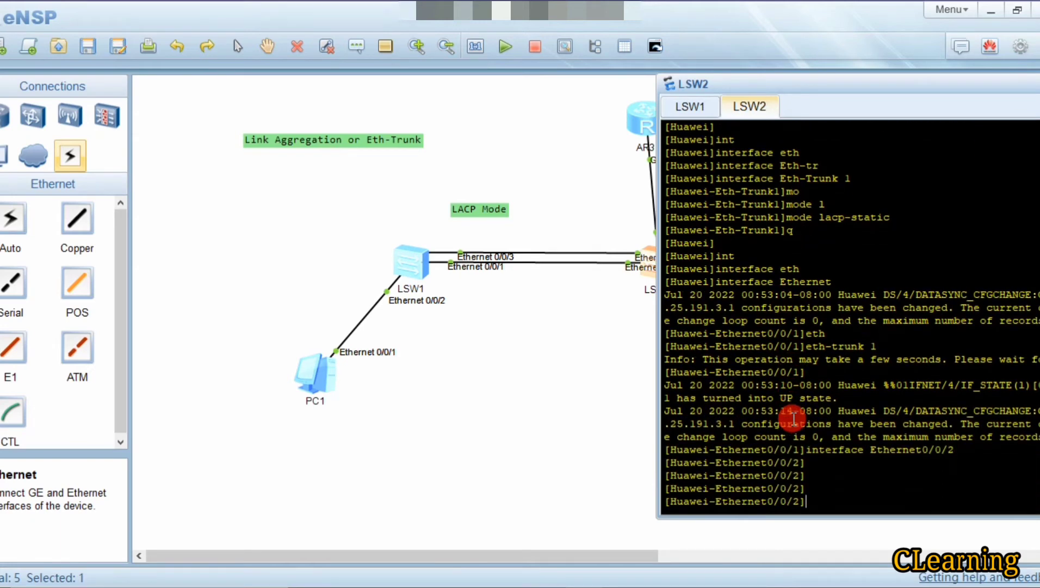
key("Up")
key("Up")
key("Return")
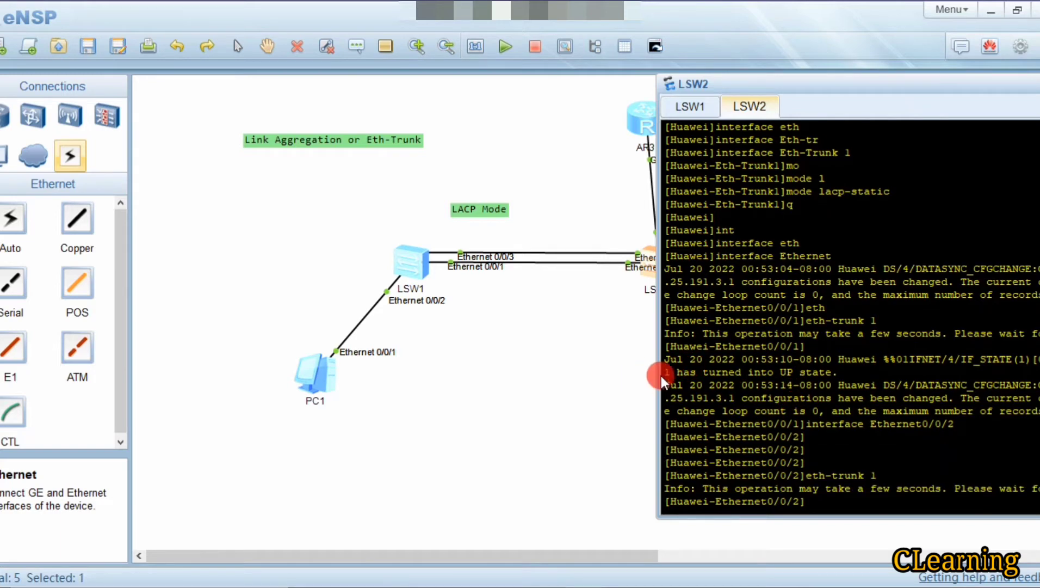
left_click(561, 358)
- On LSW1, return to system view and run display eth-trunk 1
double_click(406, 266)
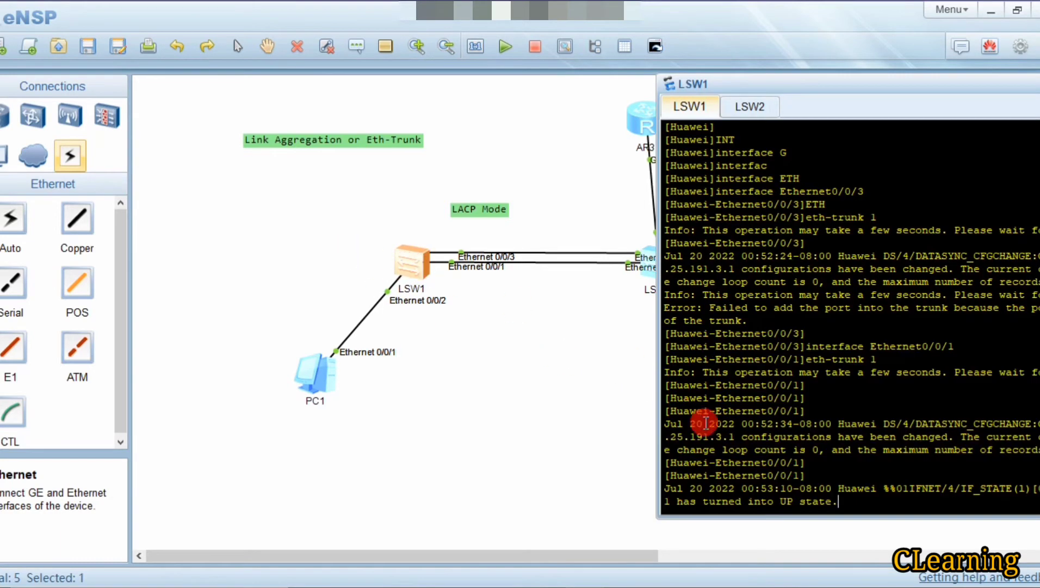
left_click_drag(776, 89, 725, 74)
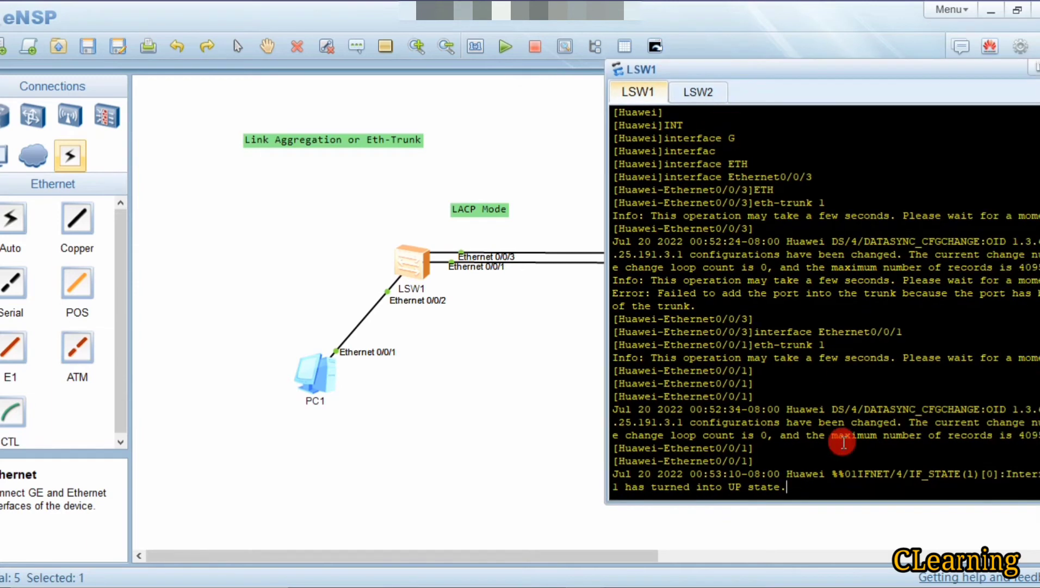
key("Return")
key("Return")
type("q")
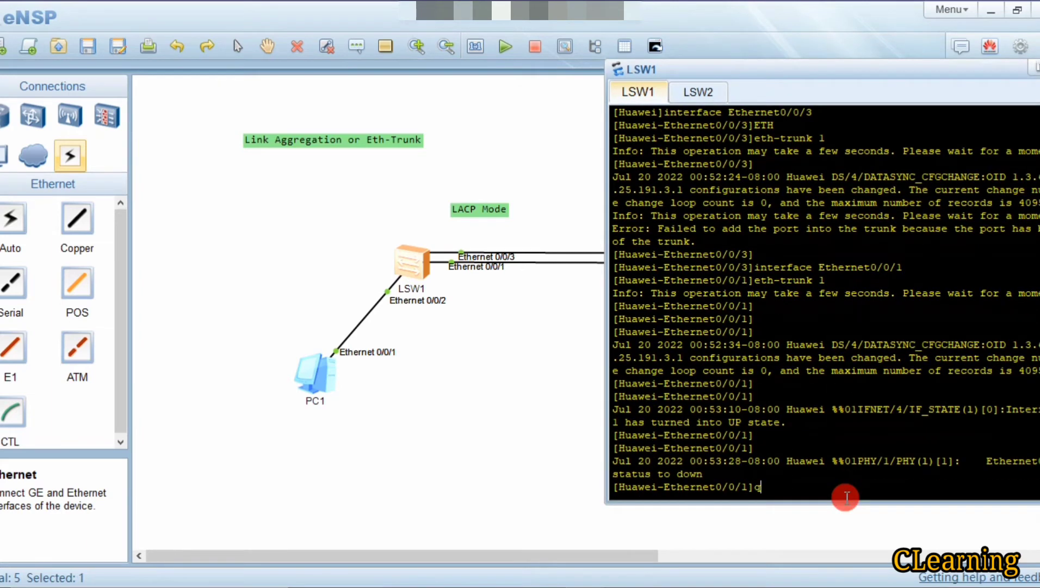
key("Return")
key("Return")
key("Return")
key("Return")
type("dis eth")
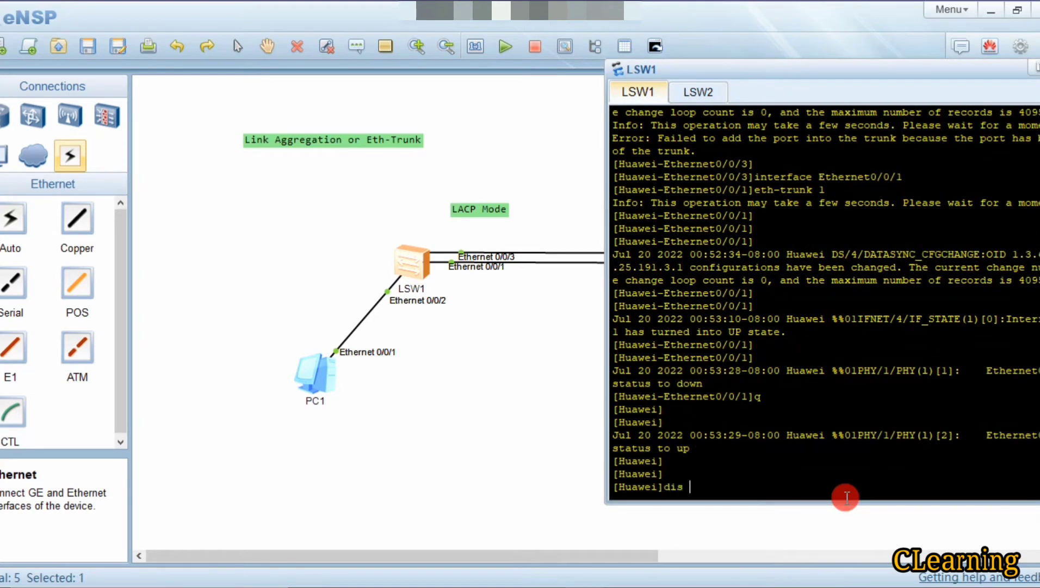
key("Tab")
type("1")
key("Return")
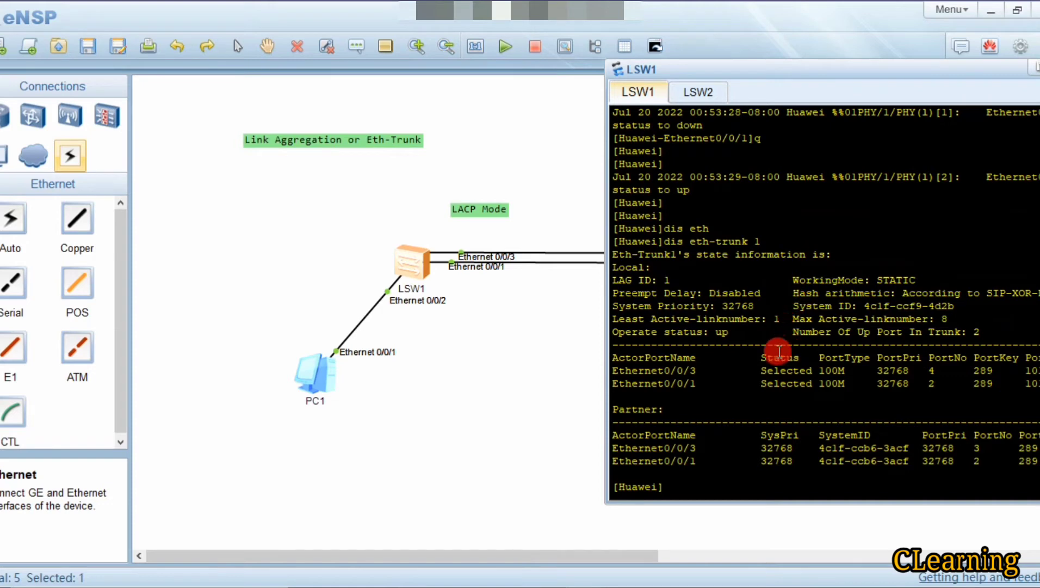
- Highlight System Priority 32768, the System ID, least active links and operate status fields
left_click_drag(754, 306, 625, 310)
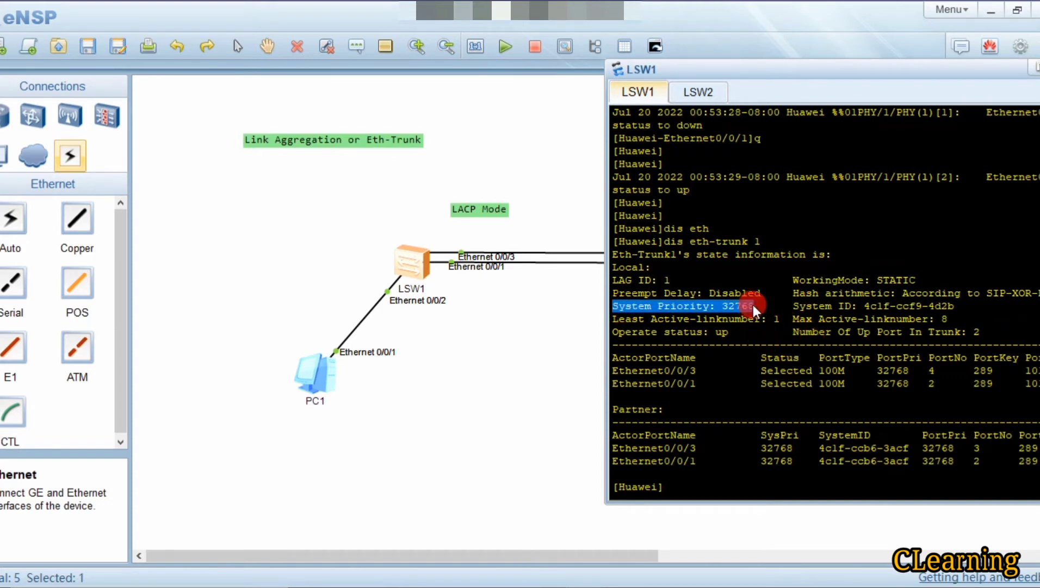
left_click(754, 305)
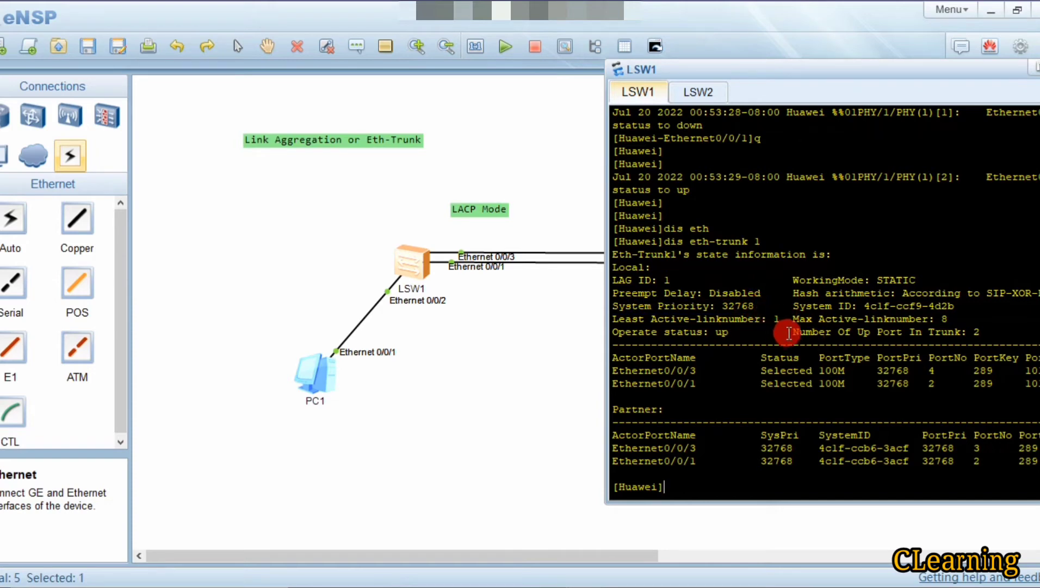
left_click_drag(813, 308, 855, 303)
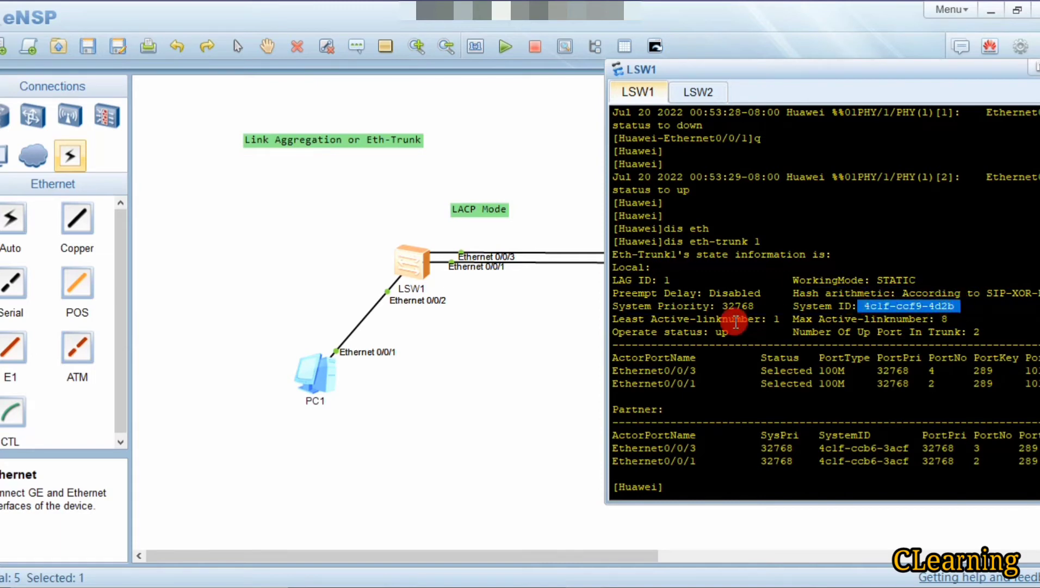
left_click_drag(787, 320, 602, 318)
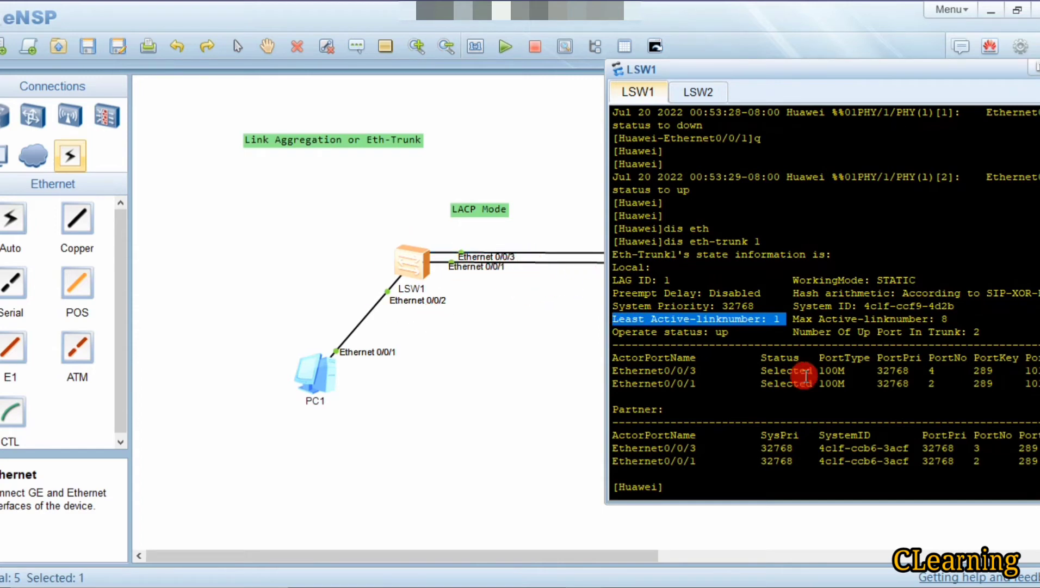
left_click_drag(797, 332, 957, 316)
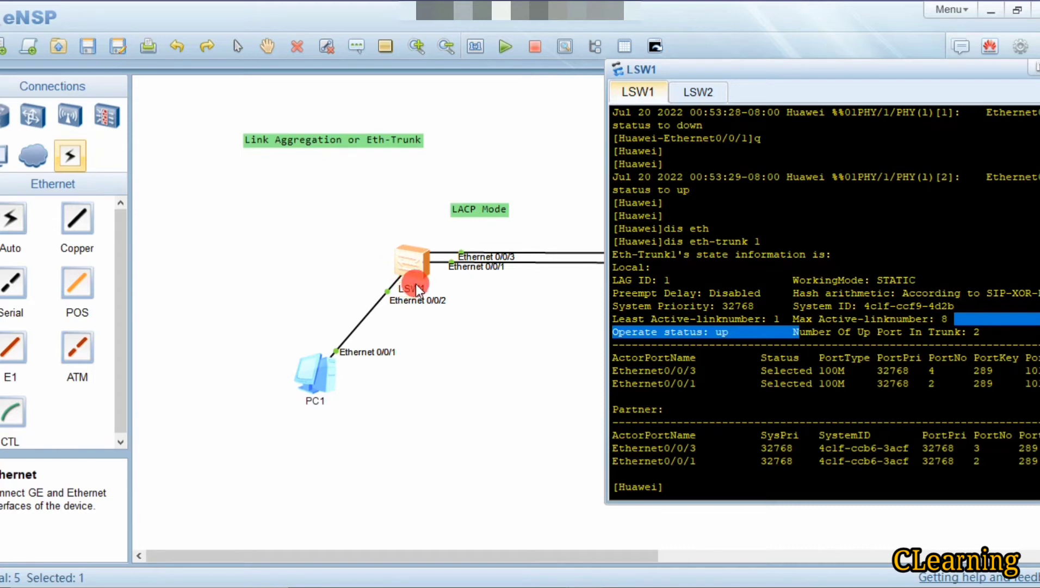
left_click(601, 284)
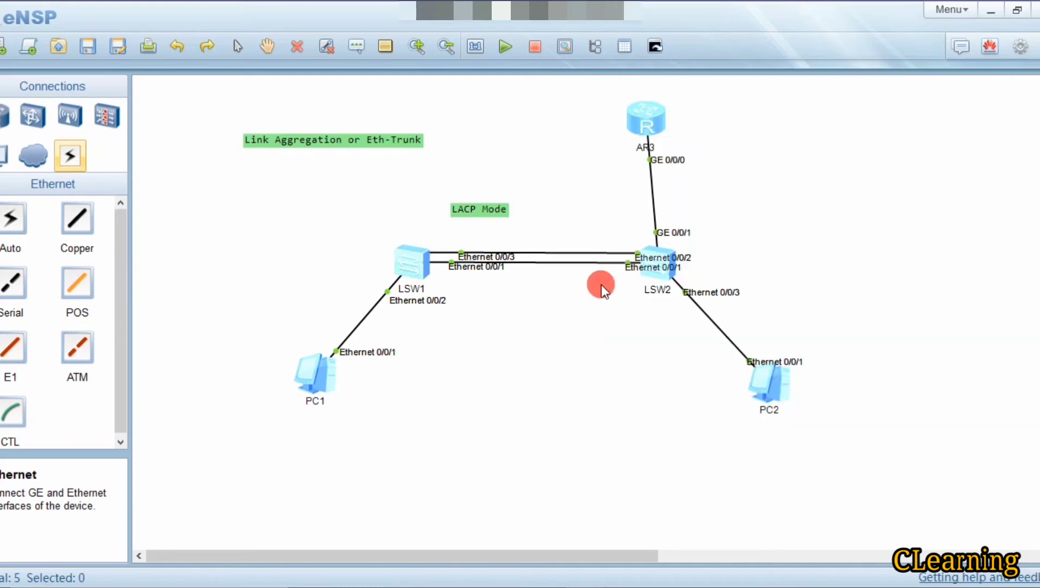
double_click(408, 258)
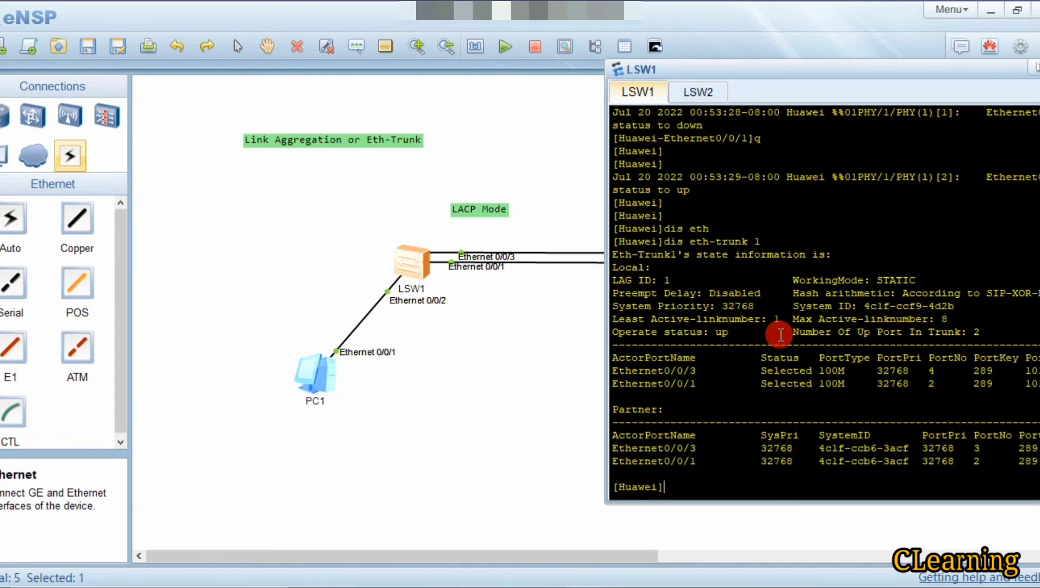
left_click_drag(798, 333, 977, 333)
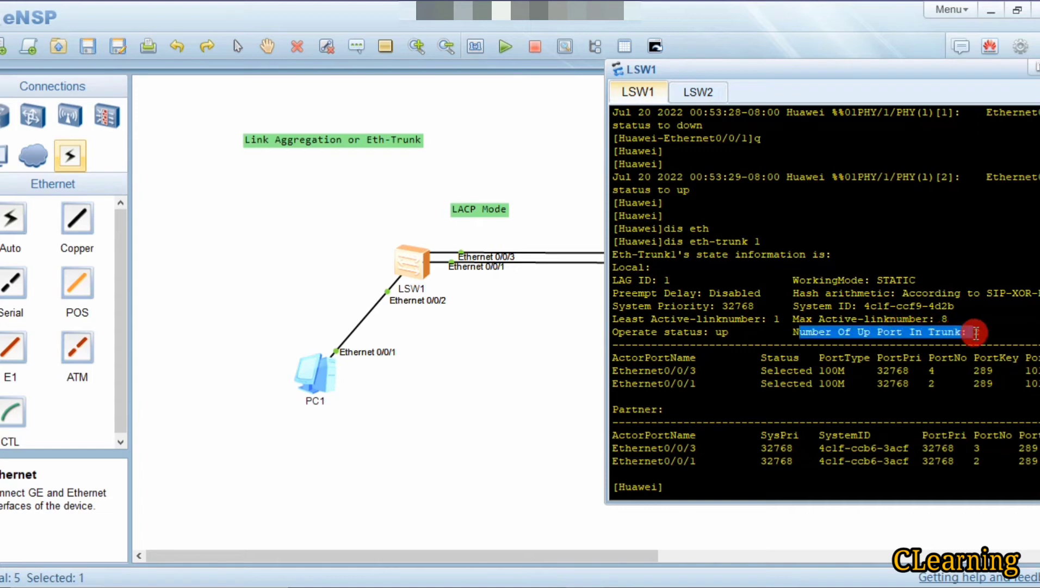
left_click(976, 333)
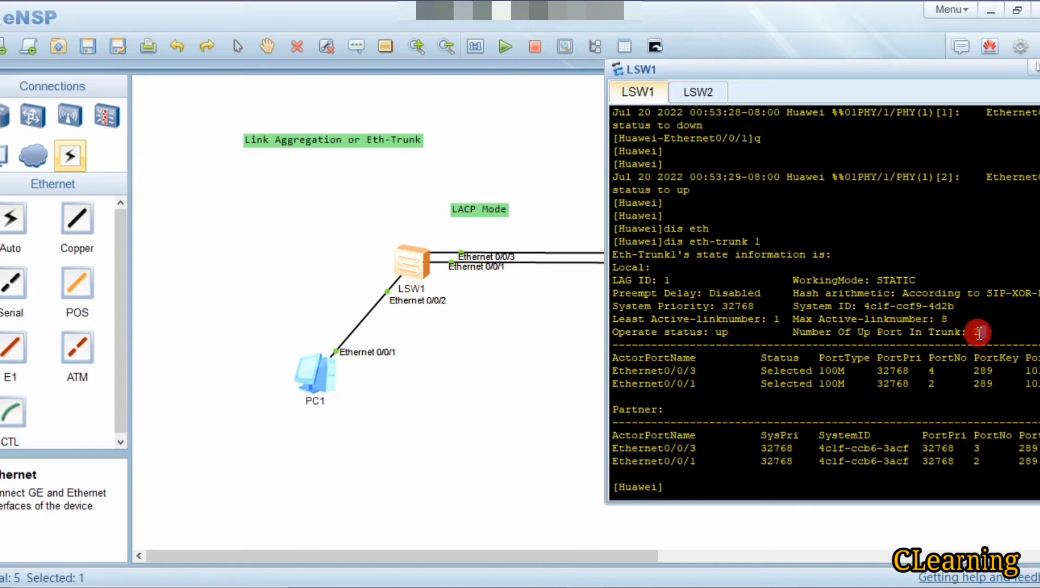
left_click_drag(704, 371, 608, 369)
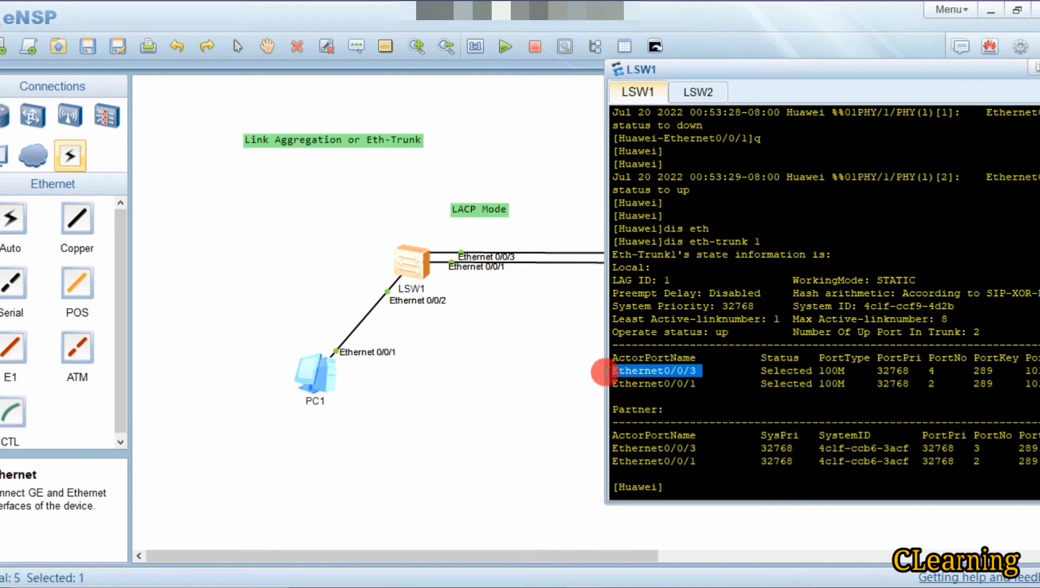
left_click(693, 388)
left_click_drag(693, 388, 576, 385)
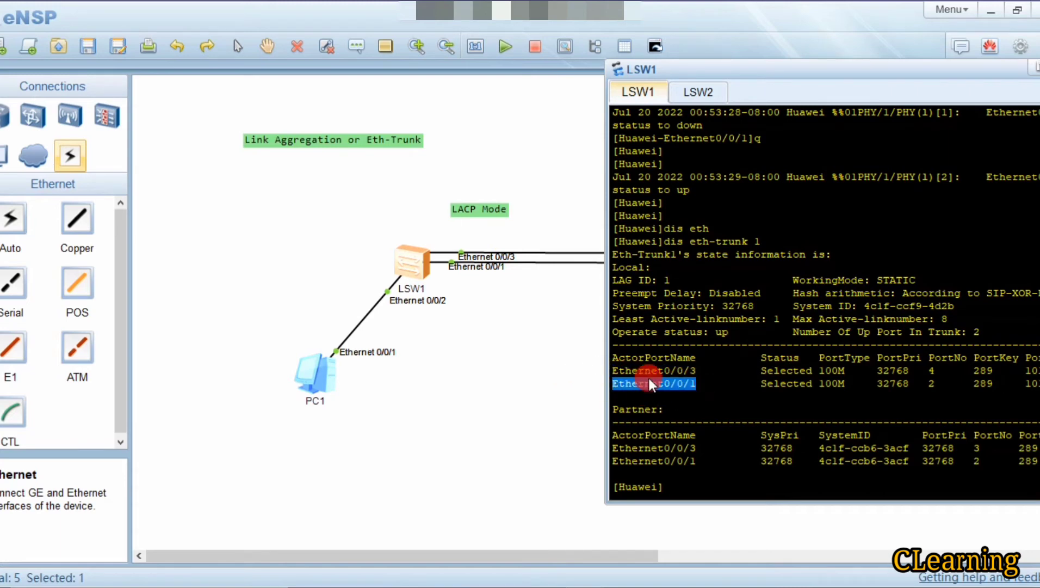
left_click_drag(761, 370, 852, 390)
left_click(879, 387)
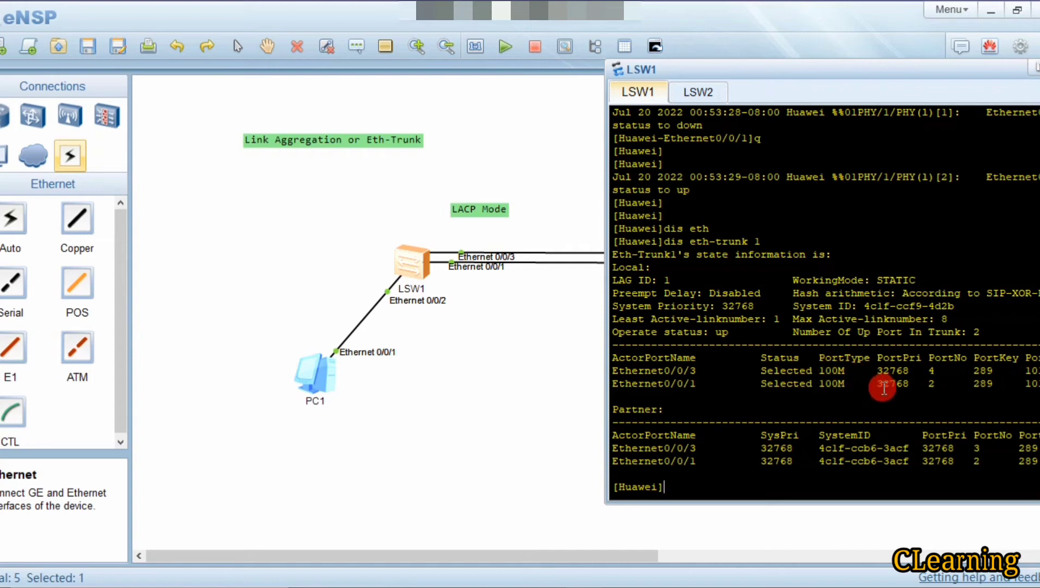
left_click_drag(866, 73, 748, 67)
left_click_drag(743, 361, 794, 375)
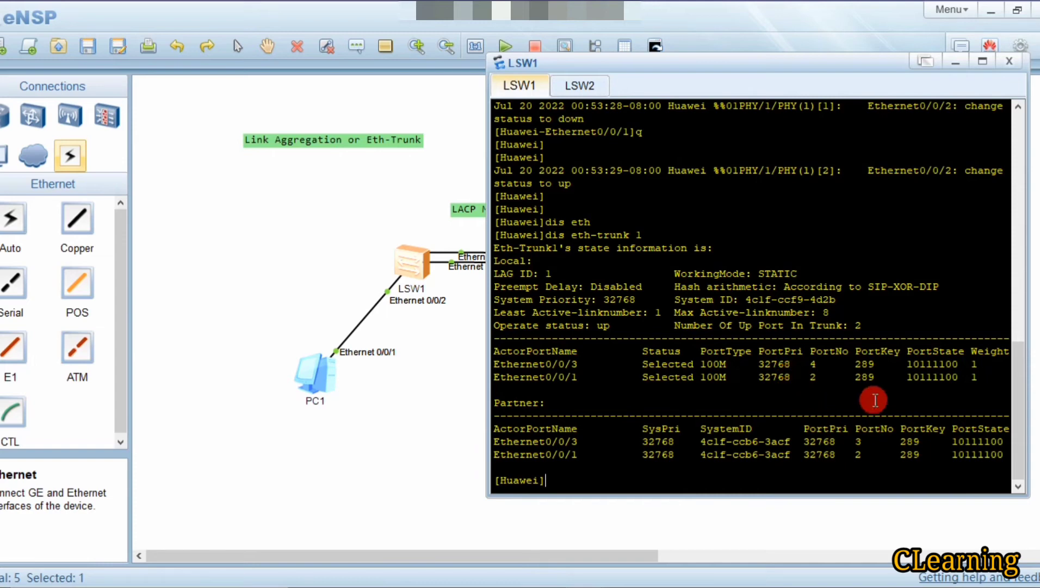
left_click_drag(882, 364, 861, 363)
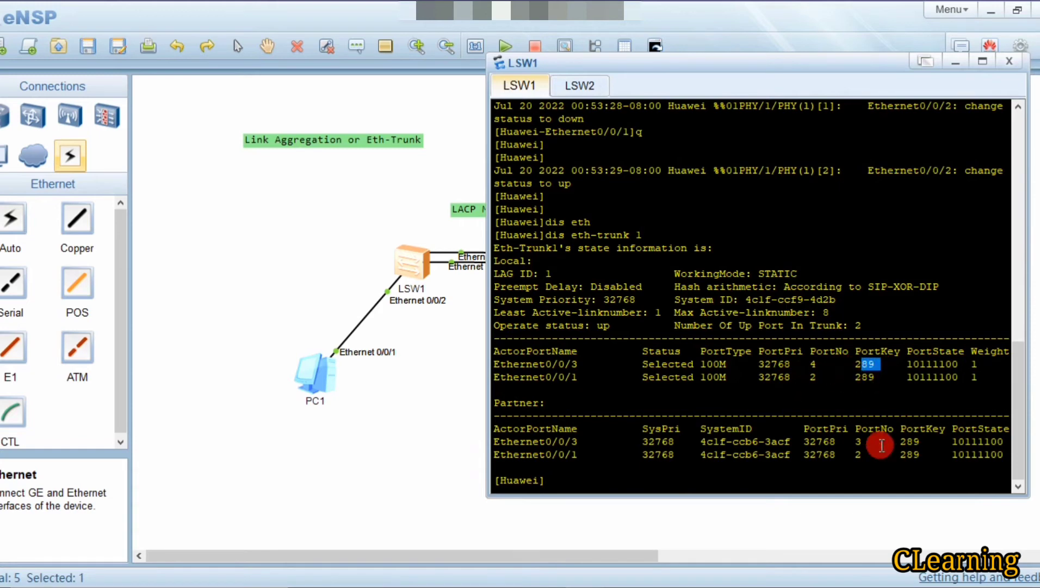
left_click(501, 411)
key("Return")
key("Return")
key("Return")
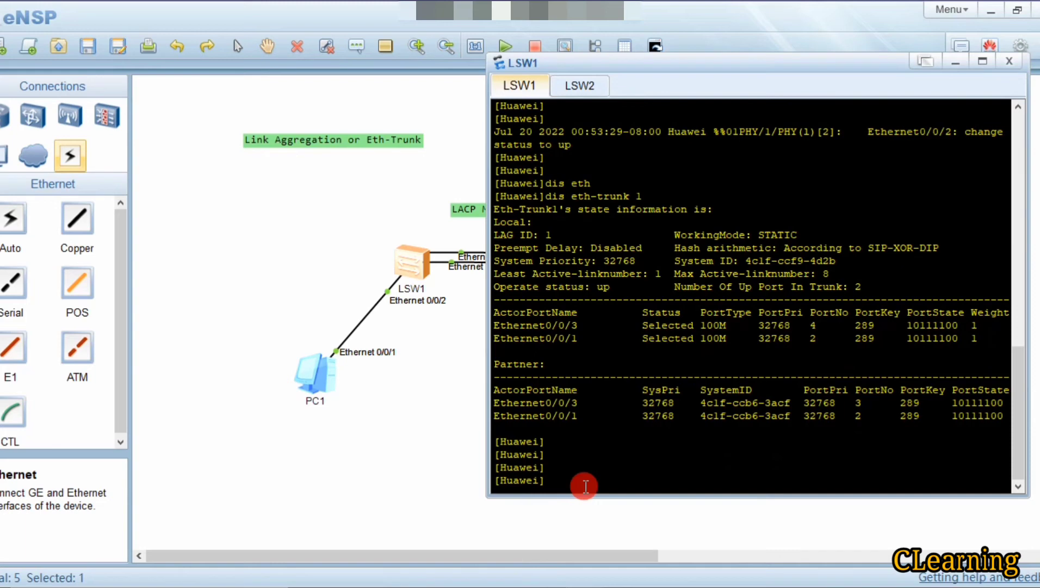
- Set LSW1's LACP system priority to 100 with lacp priority 100
type("l")
key("Tab")
type("ldp")
key("BackSpace")
key("BackSpace")
key("BackSpace")
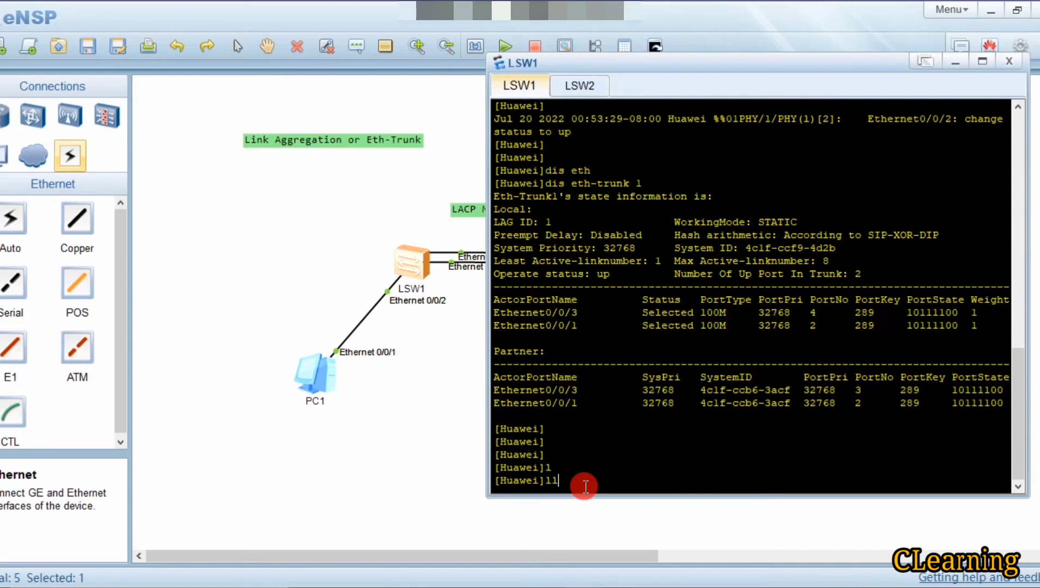
type("a")
key("Tab")
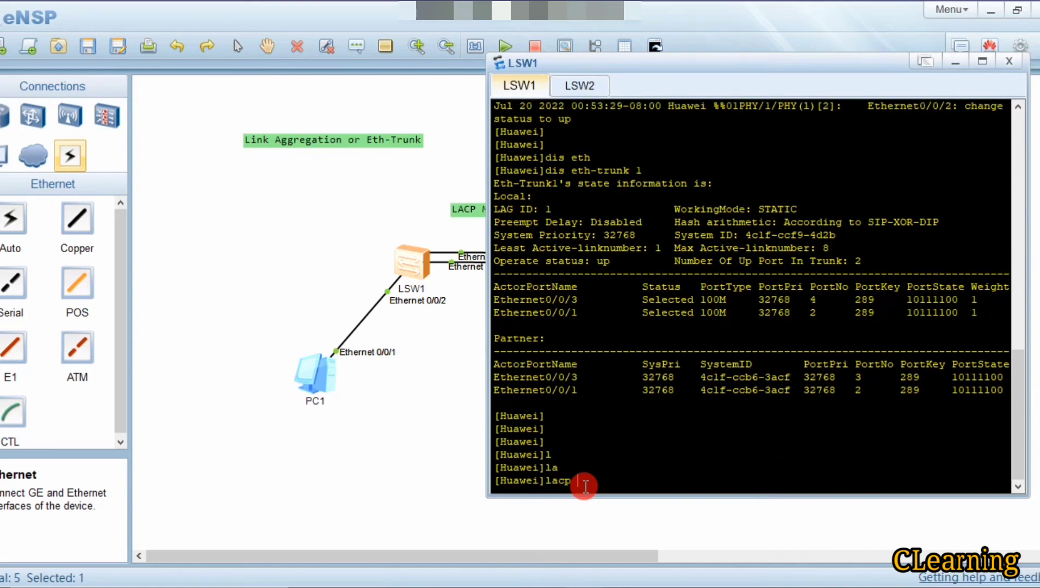
type("pr")
key("Tab")
type("100")
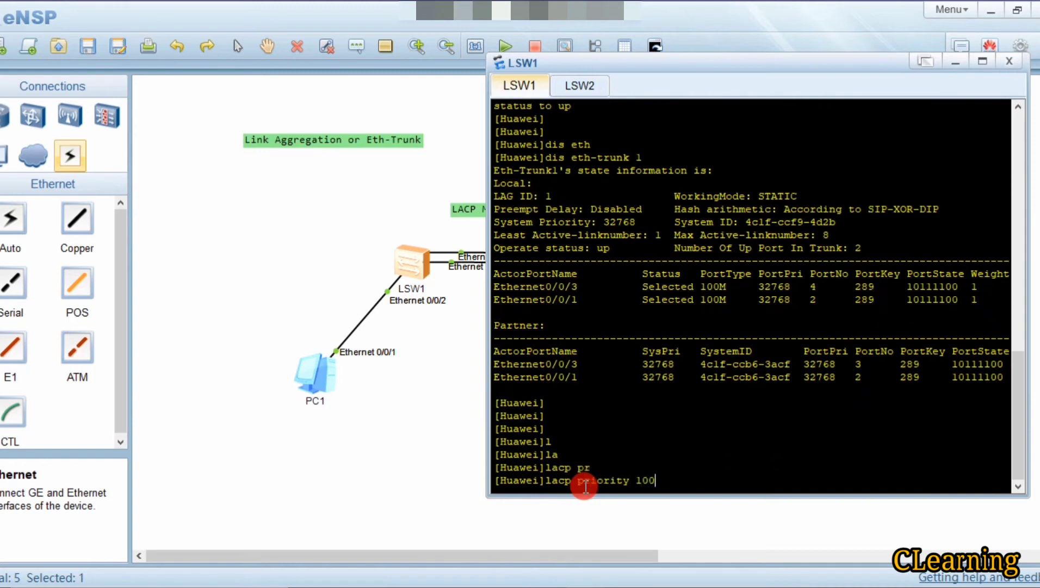
key("Return")
key("Return")
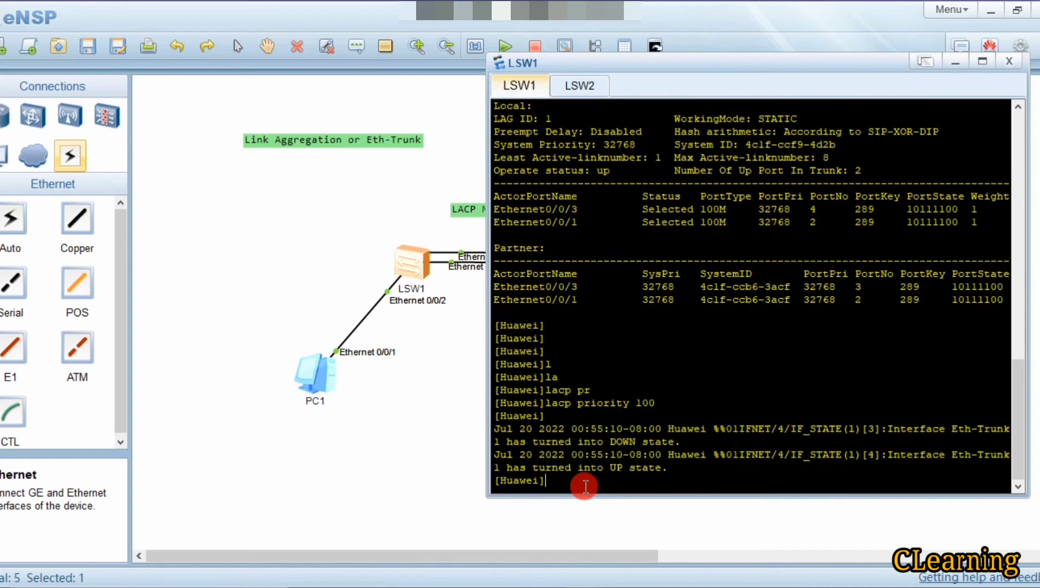
key("Return")
- Rerun display eth-trunk 1 and point out the new System Priority 100
key("Up")
key("BackSpace")
key("BackSpace")
key("BackSpace")
key("BackSpace")
key("BackSpace")
key("BackSpace")
key("BackSpace")
key("BackSpace")
key("BackSpace")
key("BackSpace")
key("BackSpace")
key("BackSpace")
key("BackSpace")
key("BackSpace")
key("BackSpace")
key("BackSpace")
key("BackSpace")
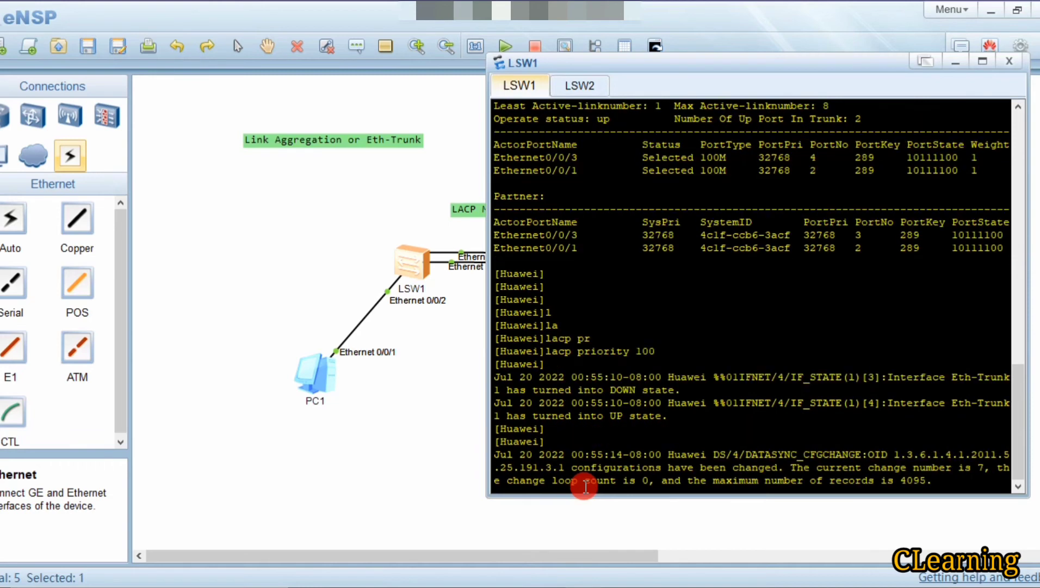
key("Return")
key("Return")
key("Return")
key("Return")
key("Up")
key("Down")
type("q")
key("BackSpace")
type("eth-trunk 1")
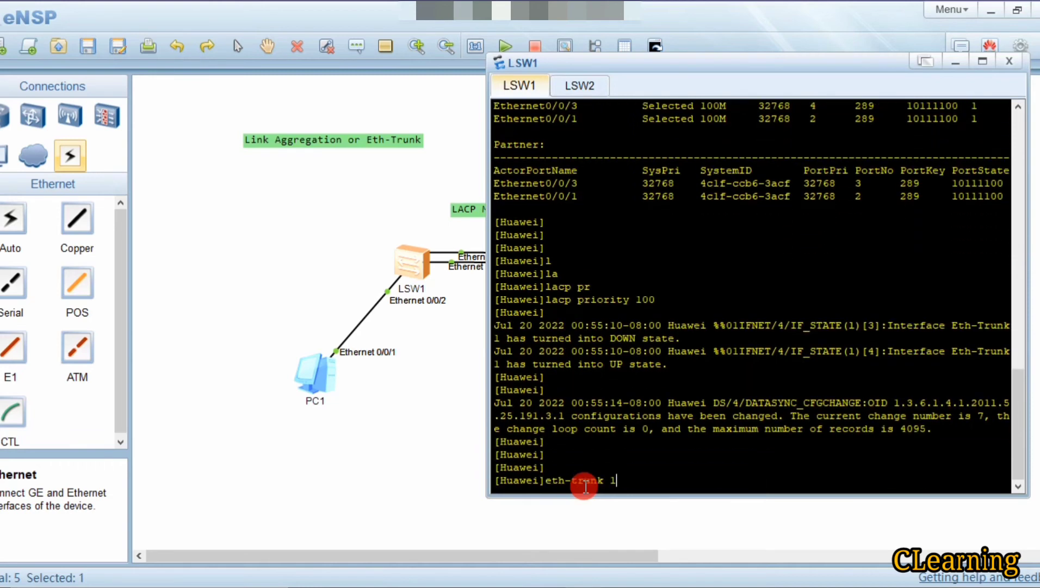
key("Up")
key("Down")
key("Up")
key("Return")
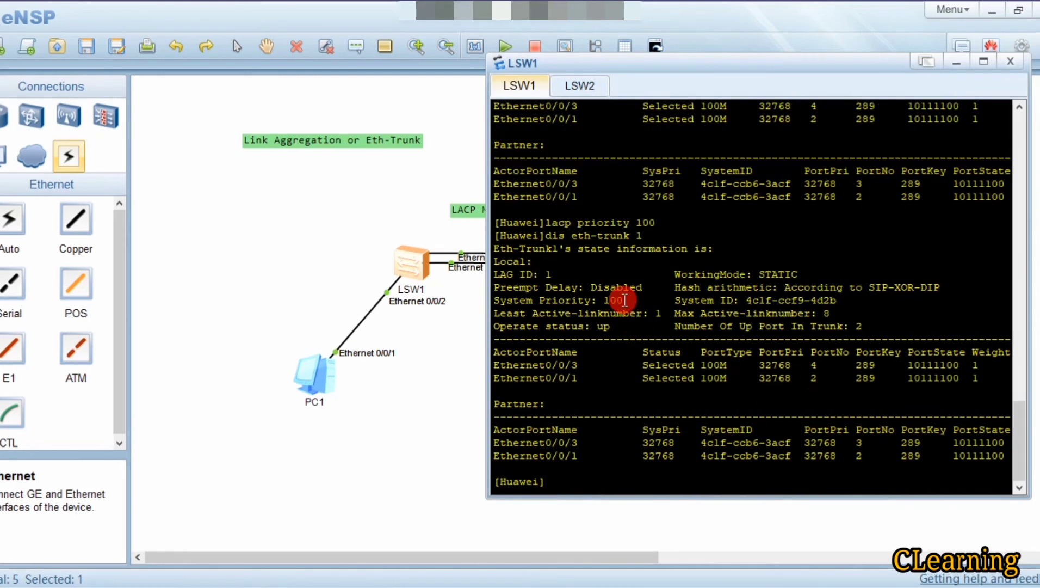
left_click_drag(627, 300, 495, 305)
left_click(578, 308)
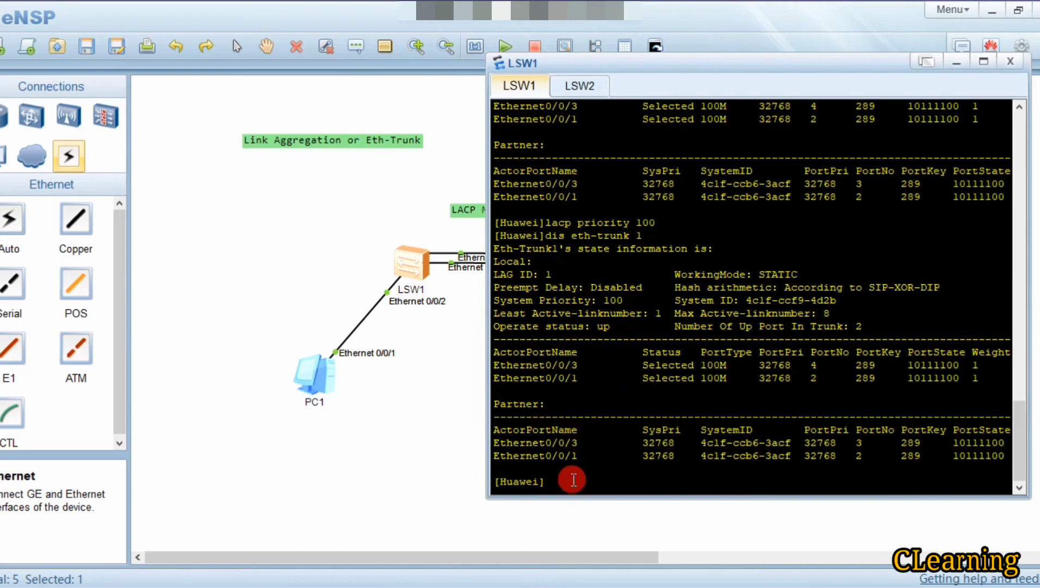
key("Return")
key("Return")
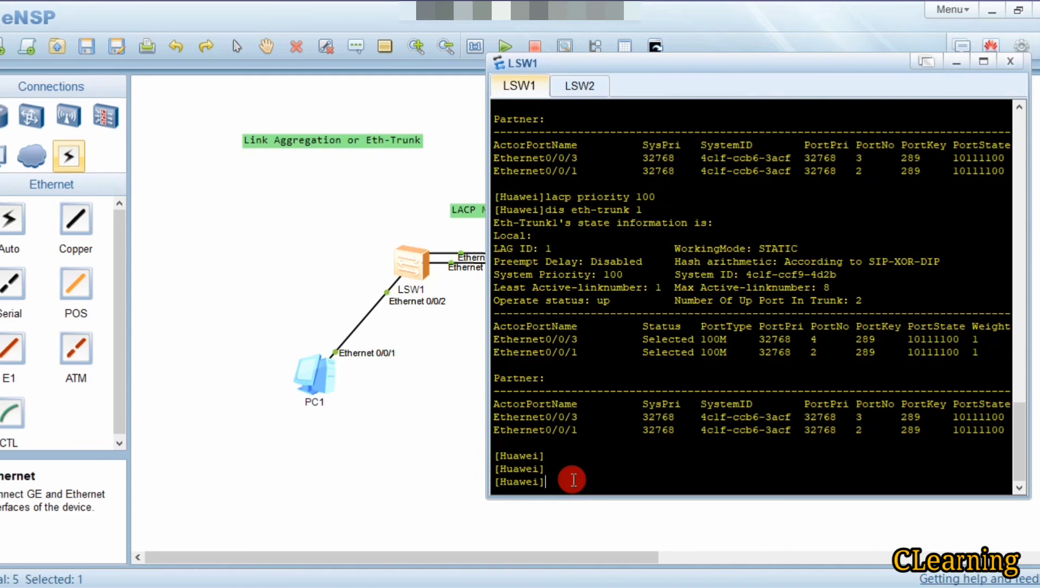
- On LSW1, set Ethernet0/0/1's LACP port priority to 100 with 'lacp priority 100'
type("int")
key("Tab")
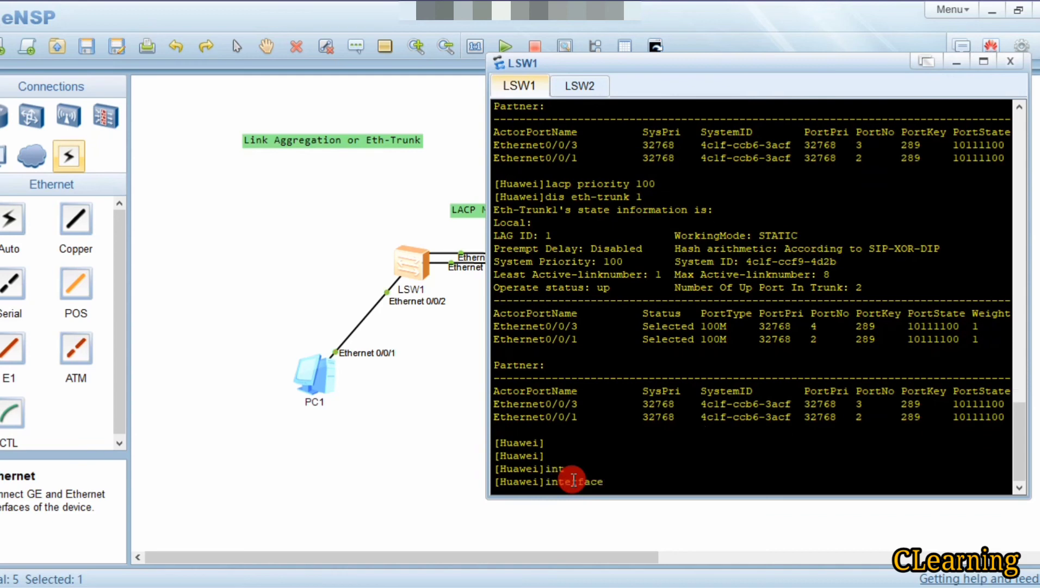
type("eth")
key("Tab")
type("0")
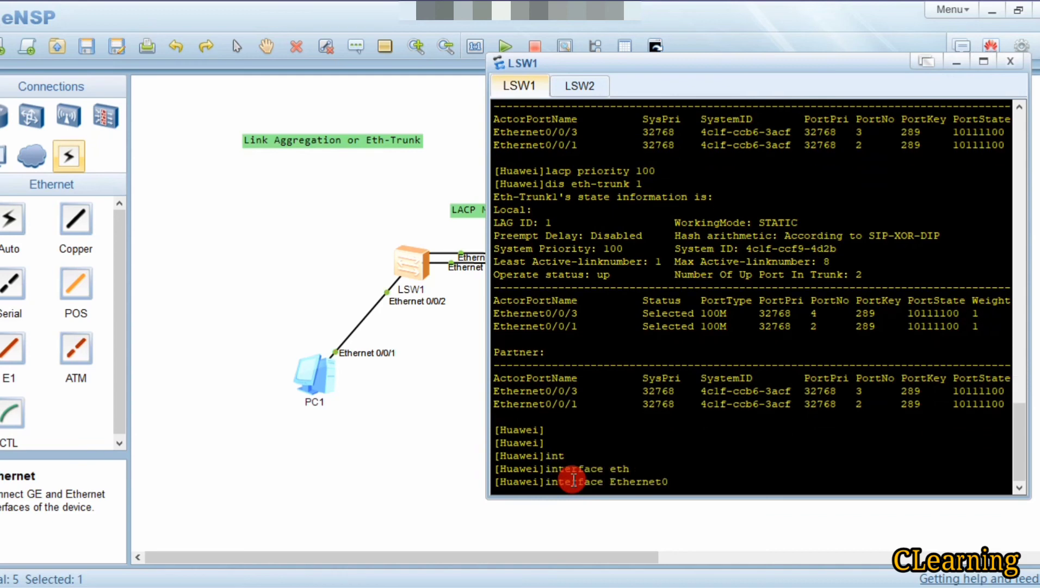
type("/0/1")
key("Return")
type("l")
key("Tab")
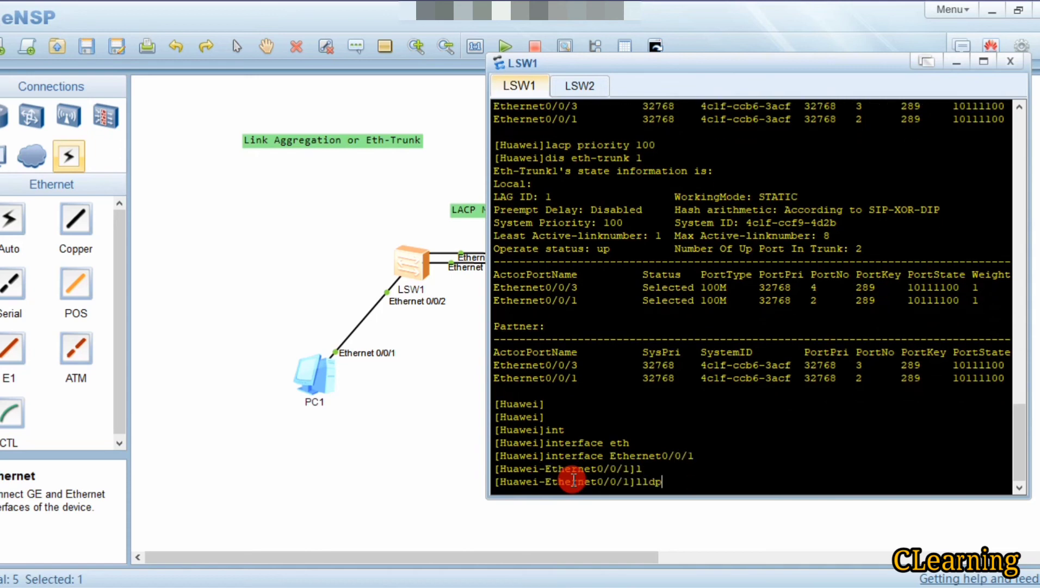
key("BackSpace")
key("BackSpace")
key("BackSpace")
key("Tab")
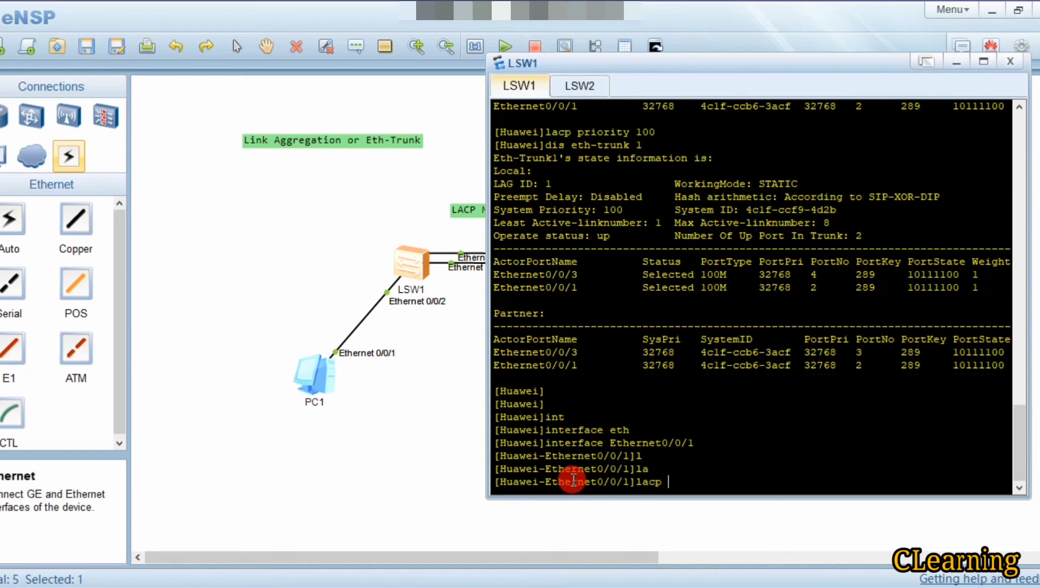
type("p")
key("Tab")
type("100")
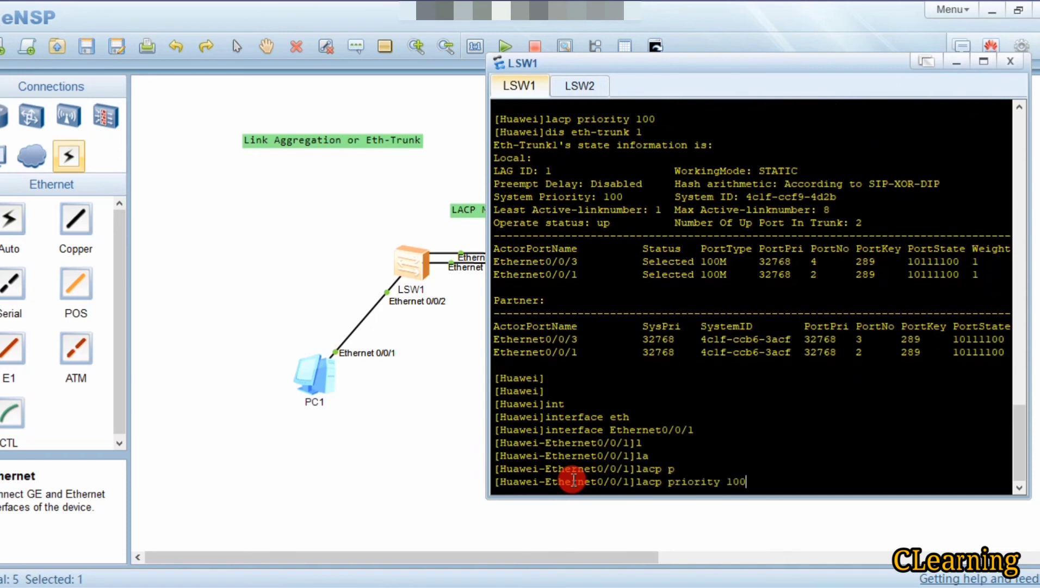
key("Return")
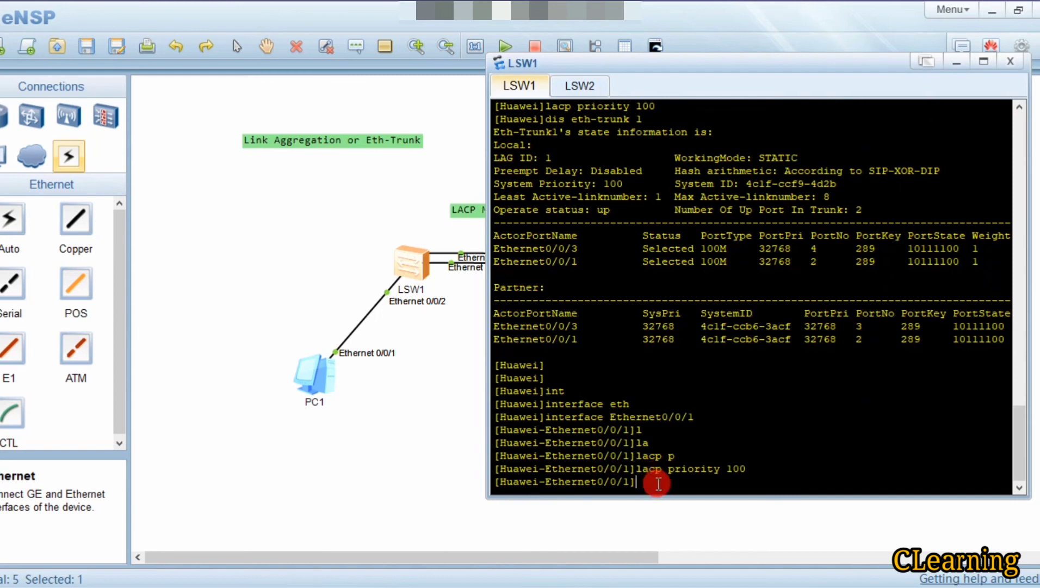
- Leave the interface view and rerun 'display eth-trunk 1' to confirm PortPri 100 on Ethernet0/0/1
type("q")
key("Return")
key("Up")
key("Up")
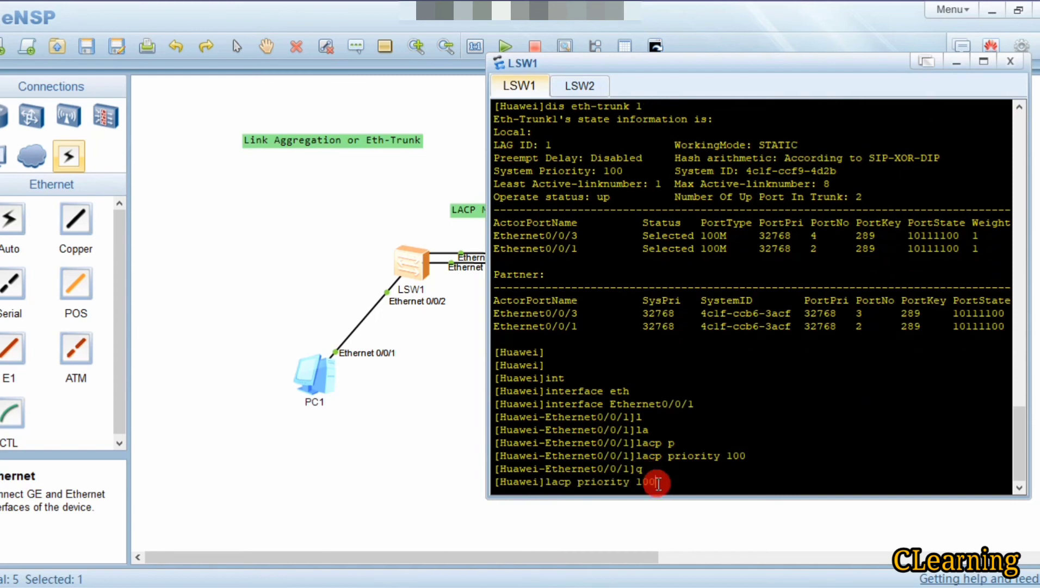
key("Up")
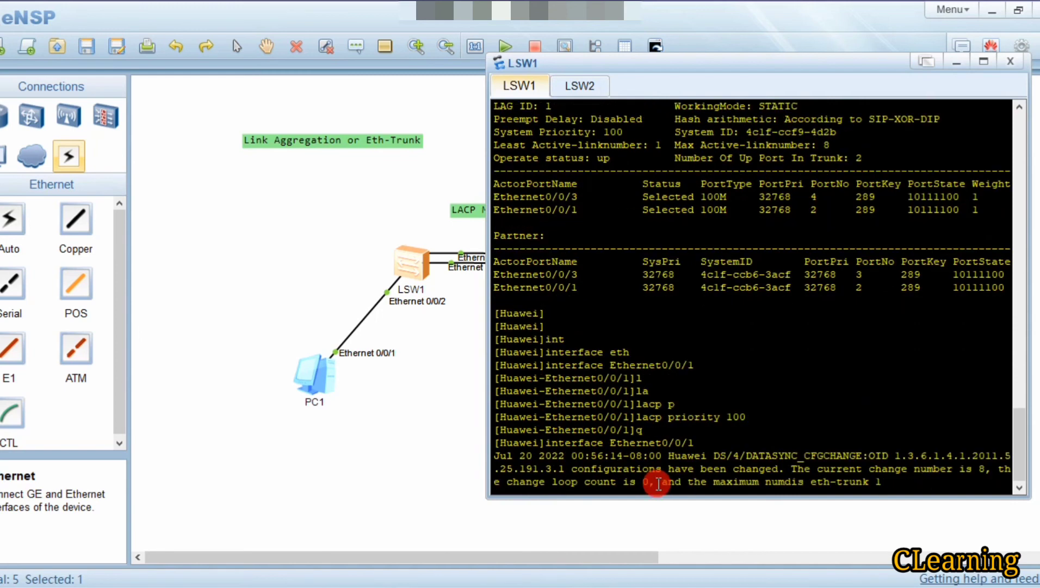
key("Return")
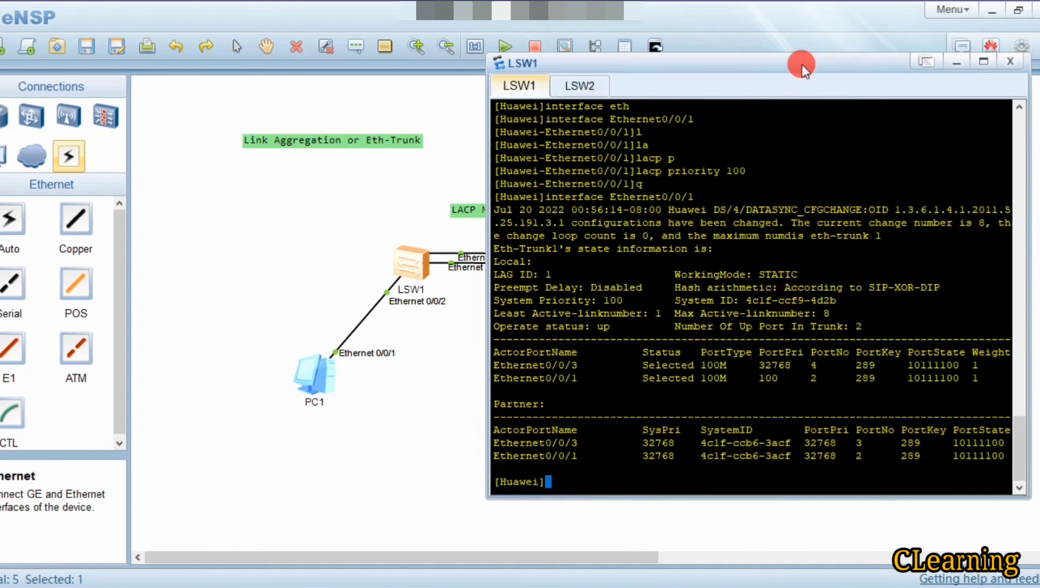
left_click_drag(804, 68, 724, 73)
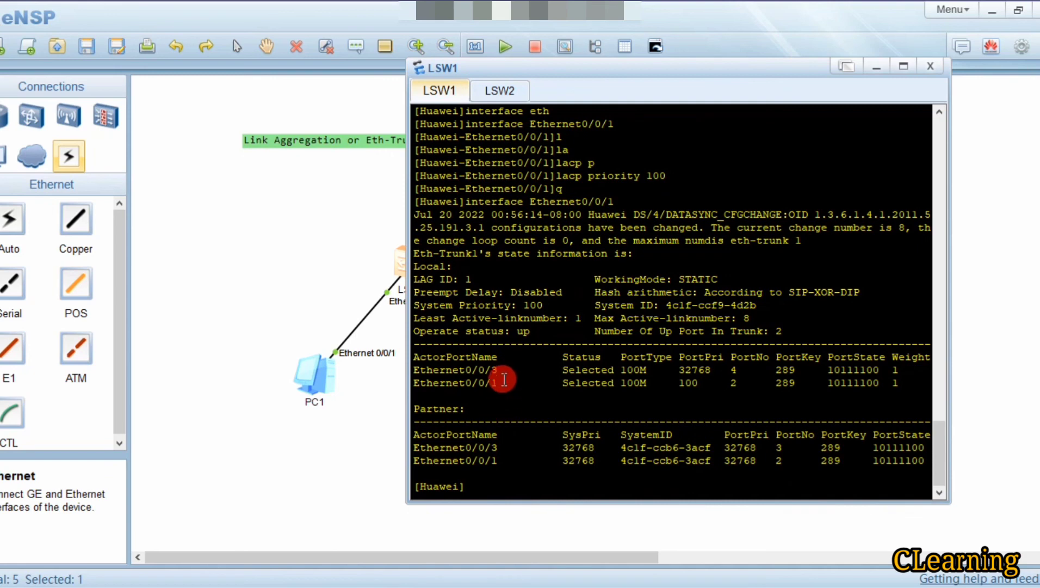
left_click_drag(512, 383, 420, 385)
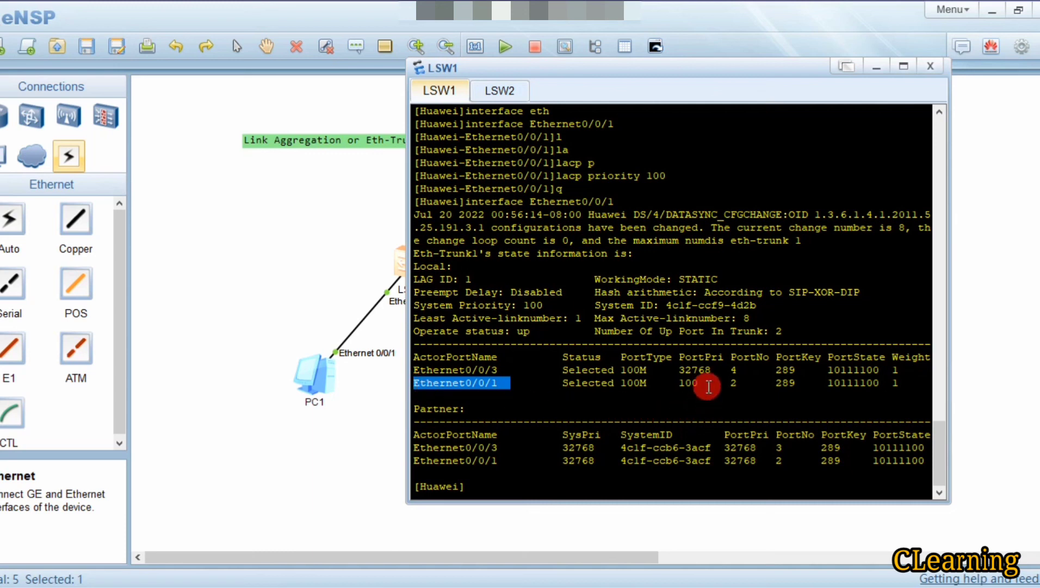
left_click(709, 386)
left_click_drag(709, 386, 668, 390)
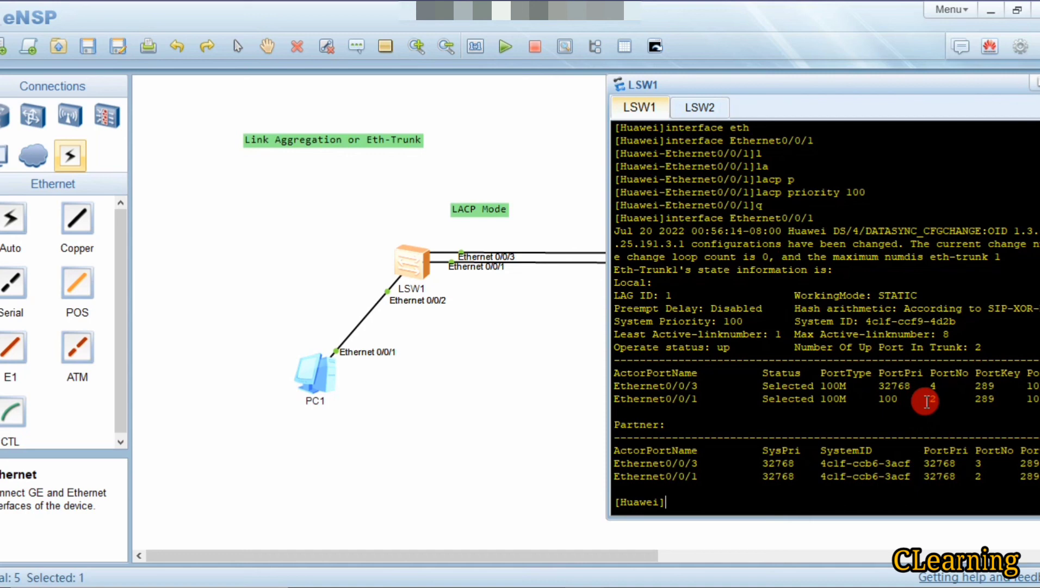
- Check System Priority 100 in the LSW1 console output, then close the console window
left_click(566, 48)
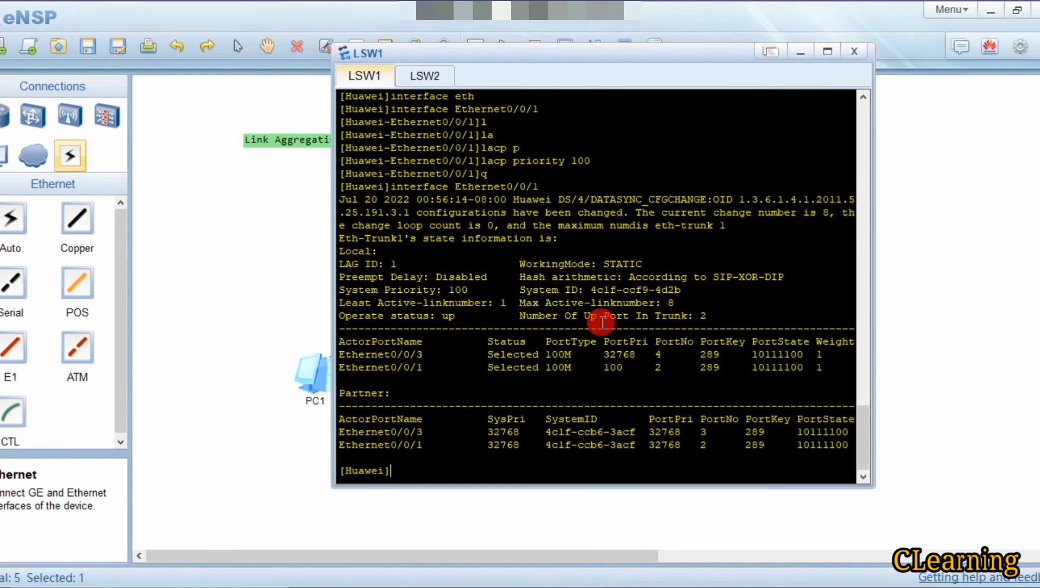
left_click_drag(481, 290, 340, 292)
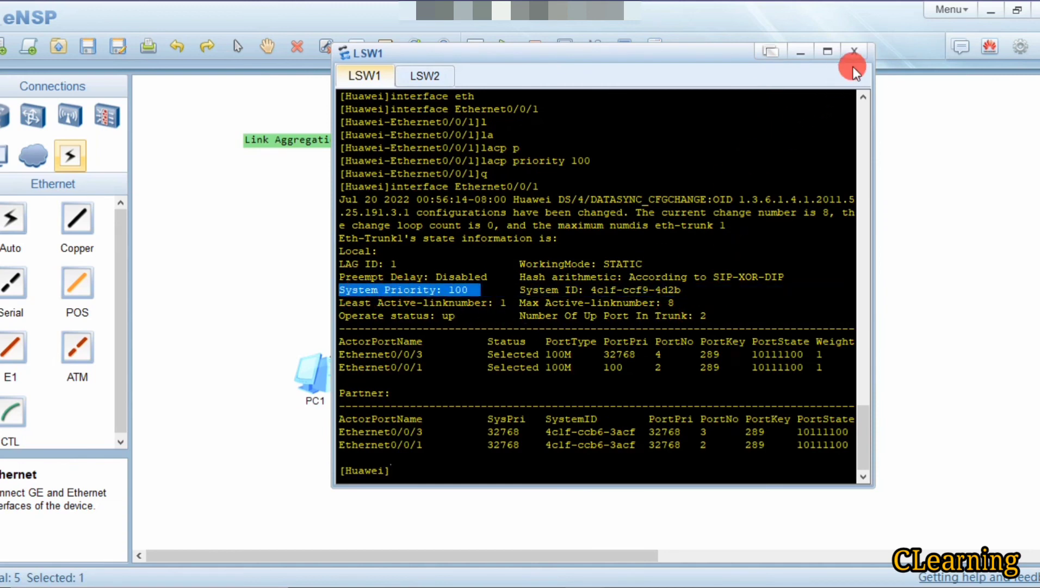
left_click(854, 53)
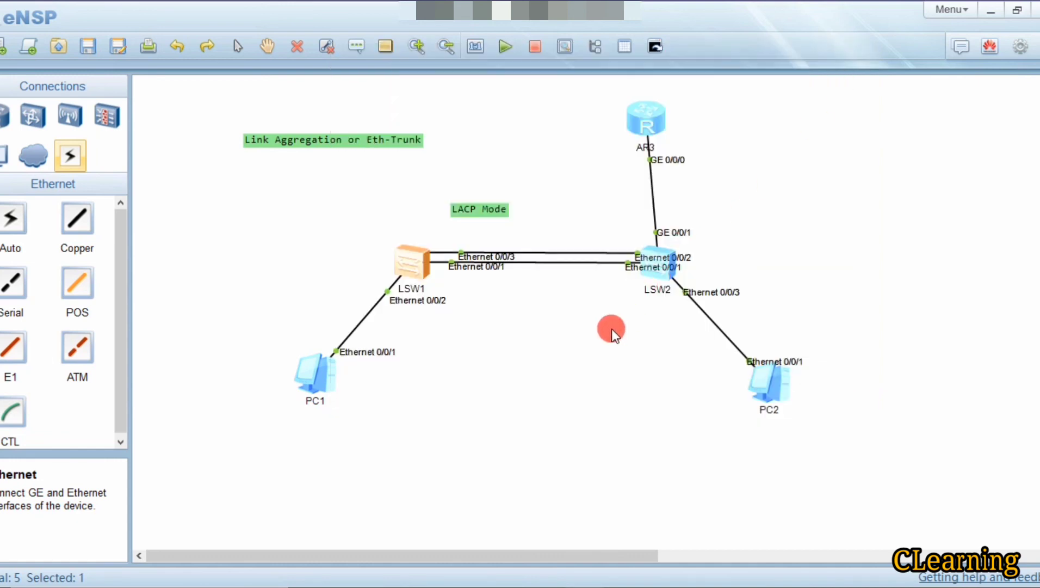